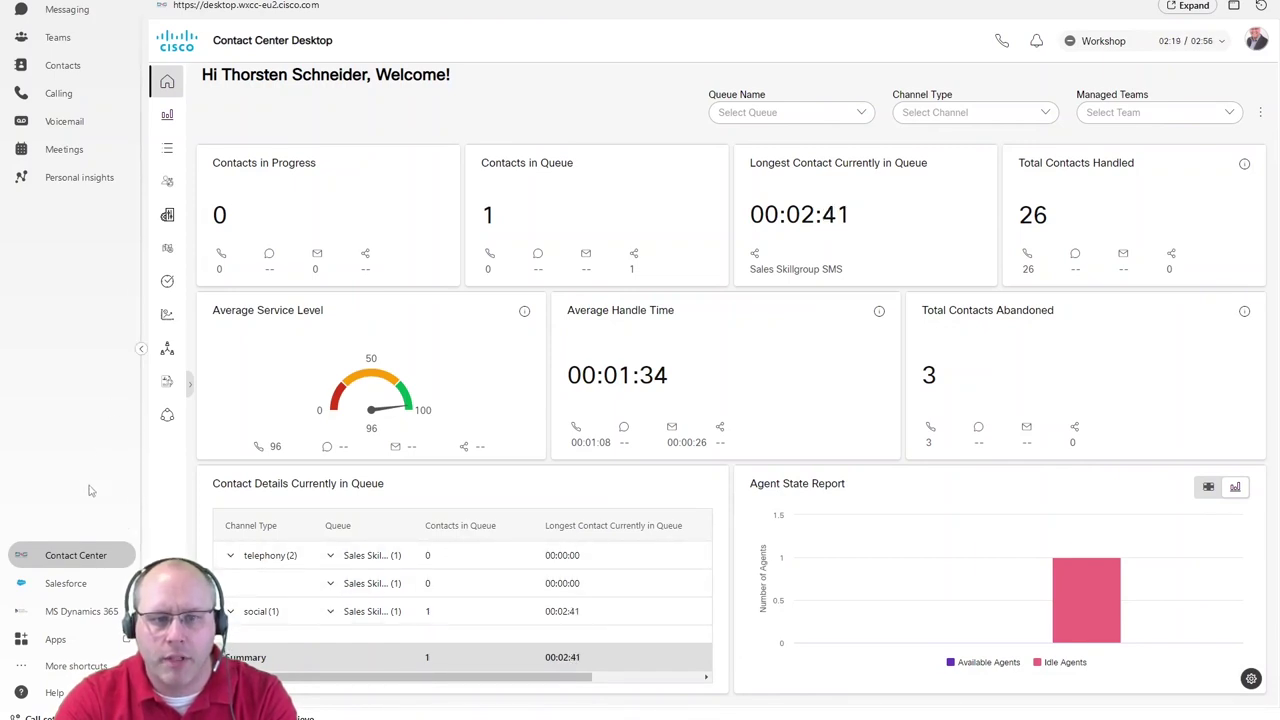
# Collapse the side navigation and filter the home dashboard's channel type to Social.
pyautogui.click(141, 348)
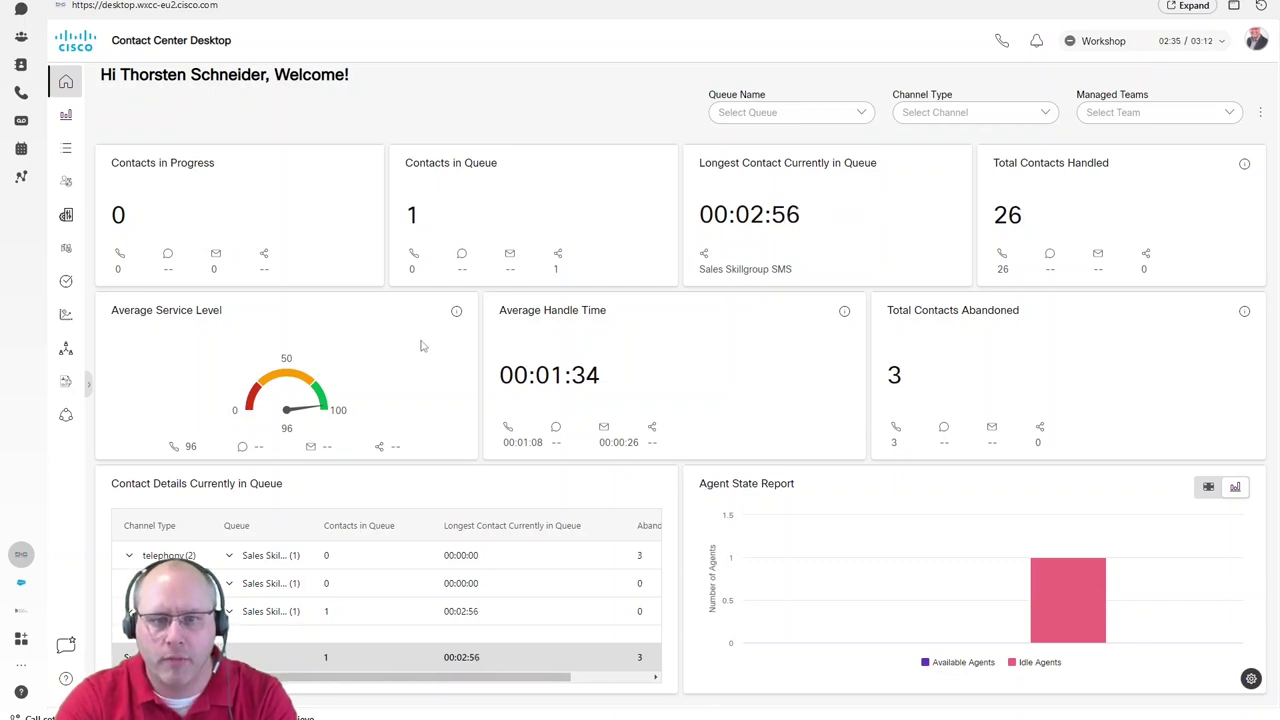
pyautogui.click(862, 115)
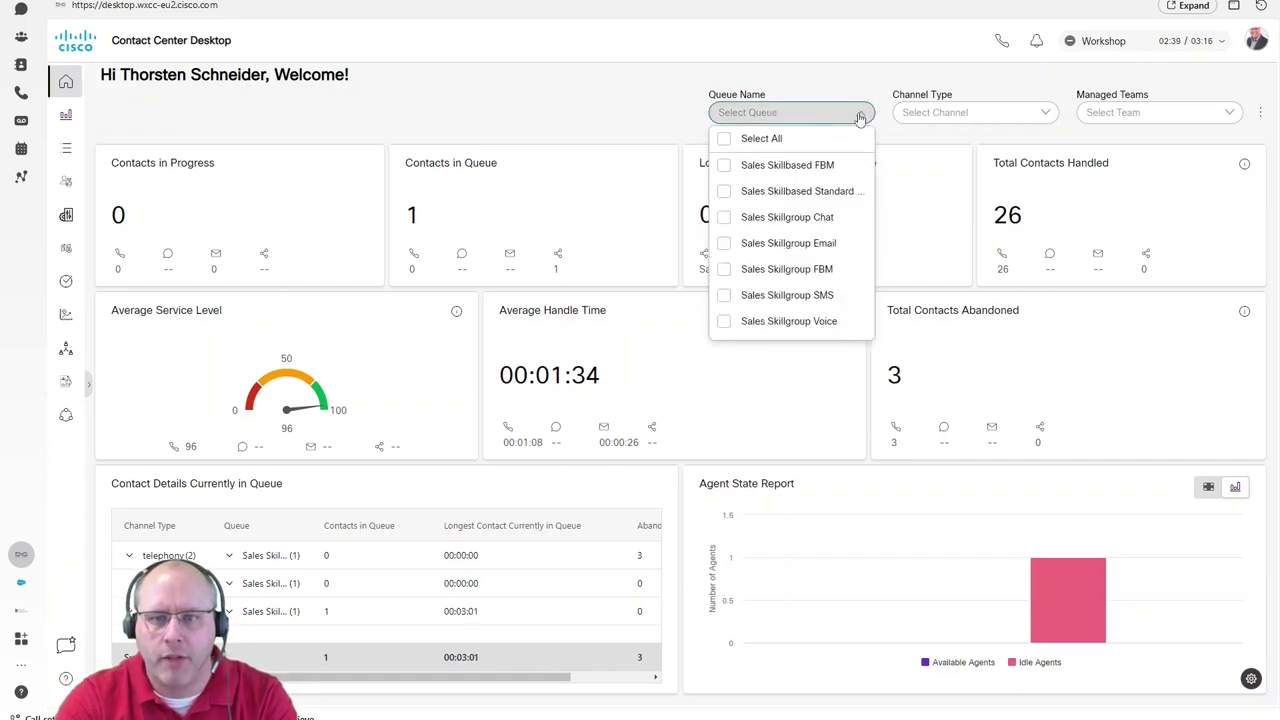
pyautogui.click(963, 112)
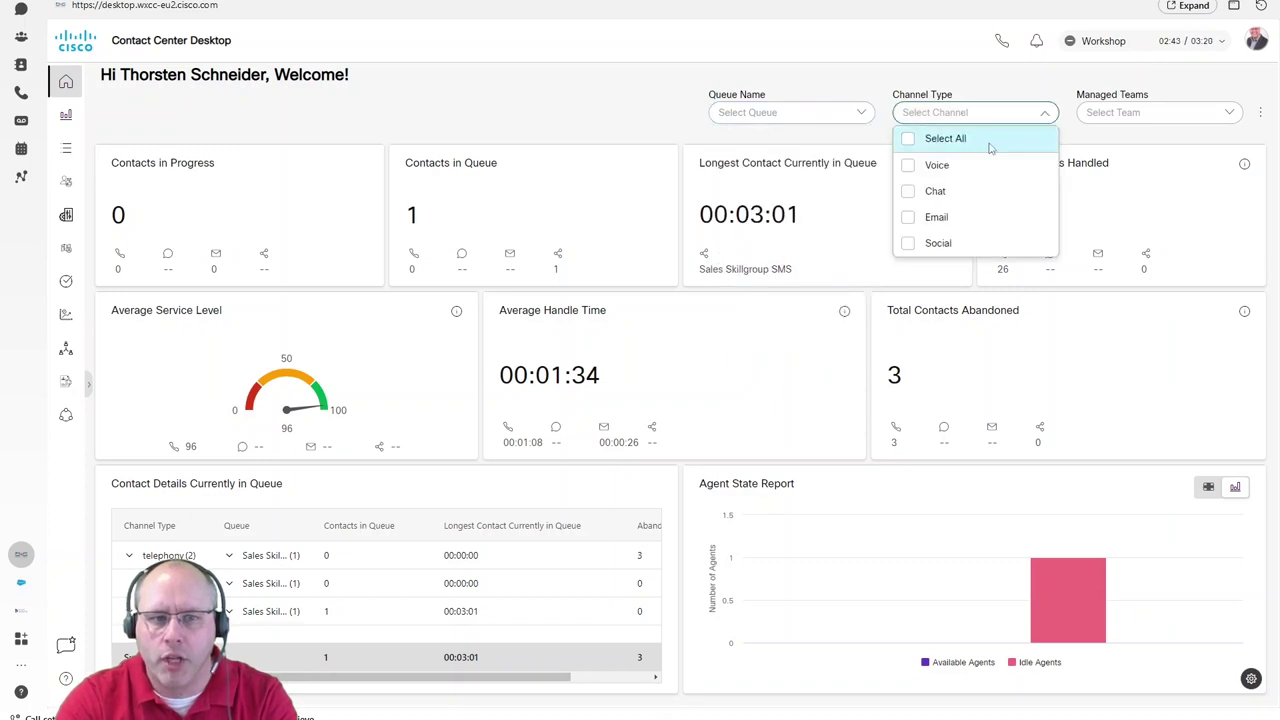
pyautogui.click(940, 245)
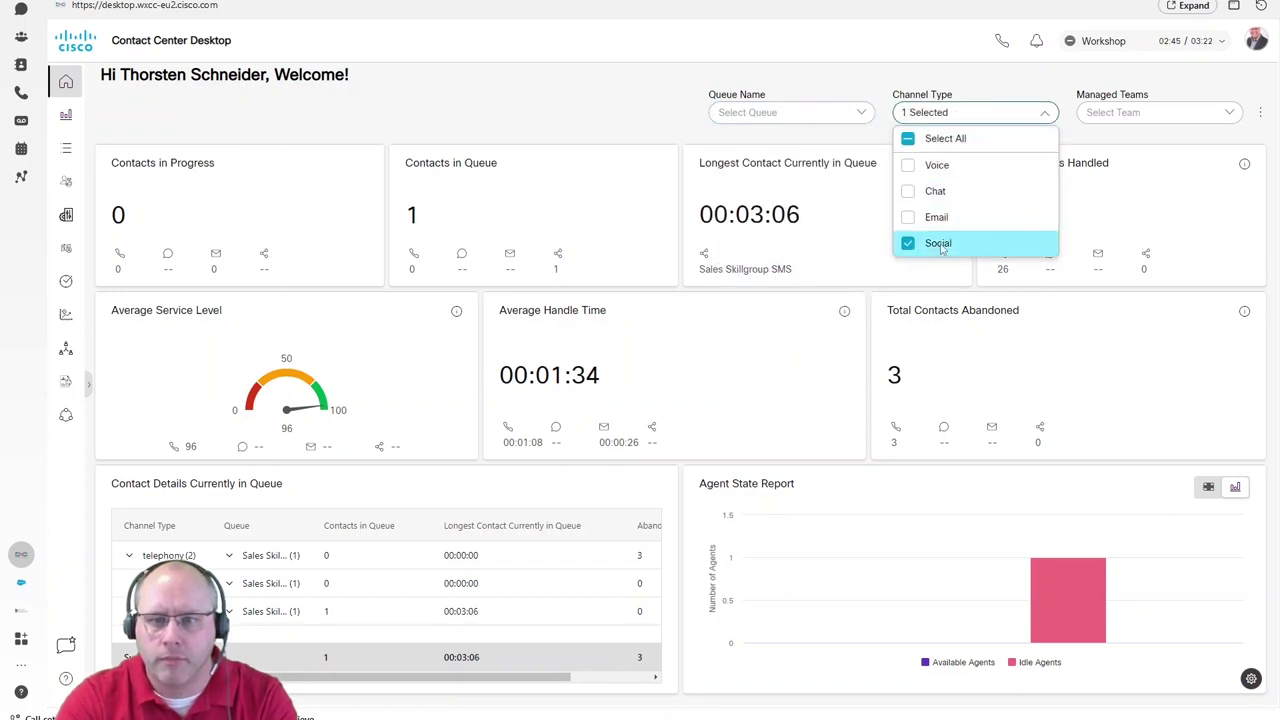
pyautogui.click(1120, 140)
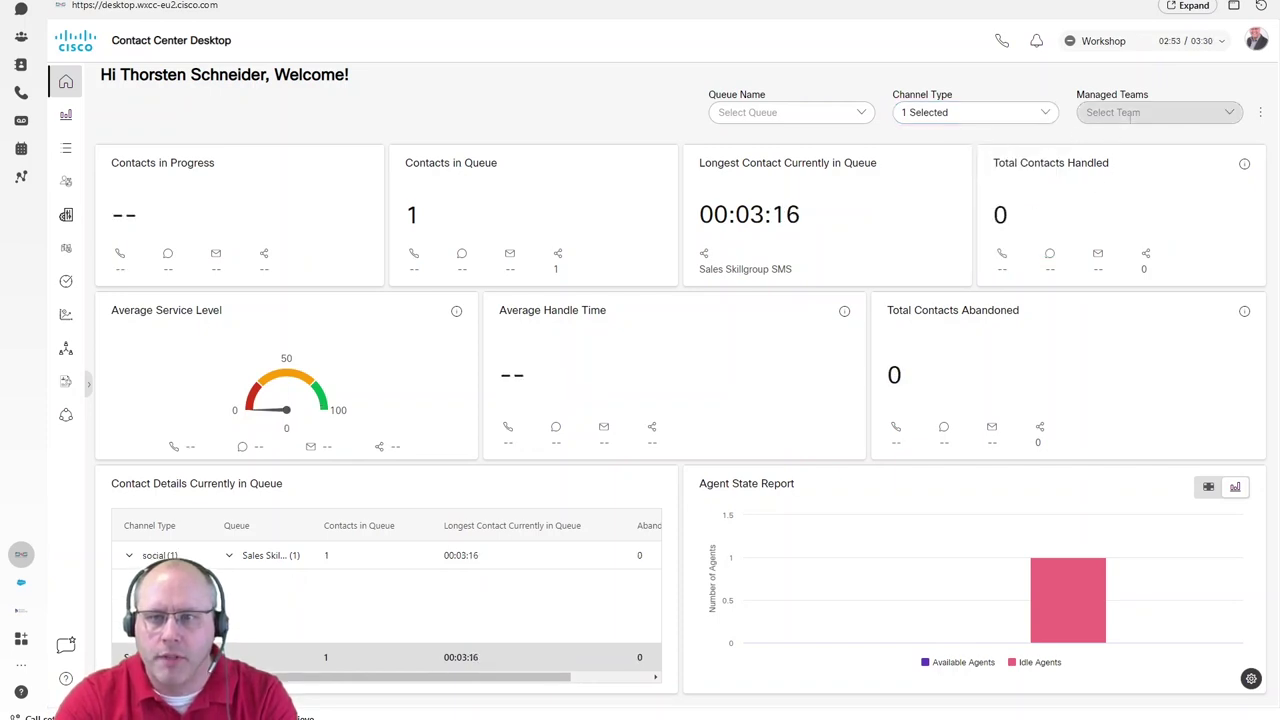
pyautogui.click(1180, 113)
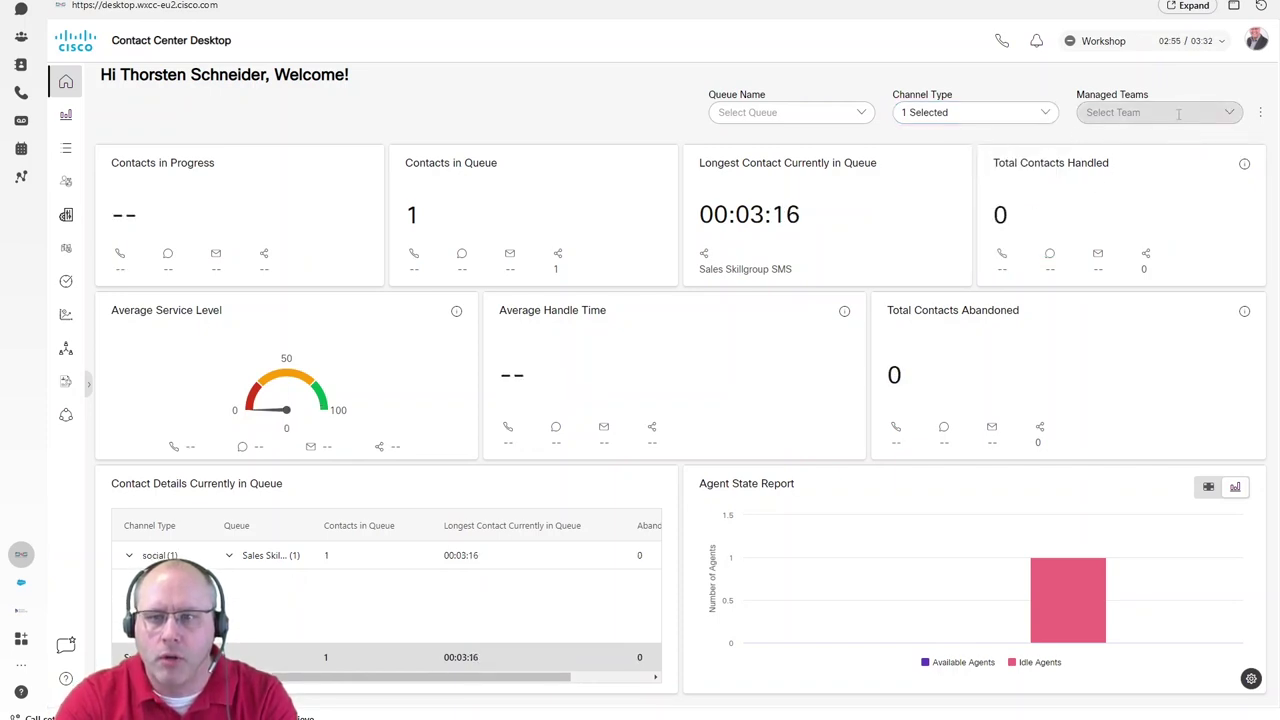
# Open the APS Summary report, check its team and queue filters, and set the duration to Today.
pyautogui.click(67, 116)
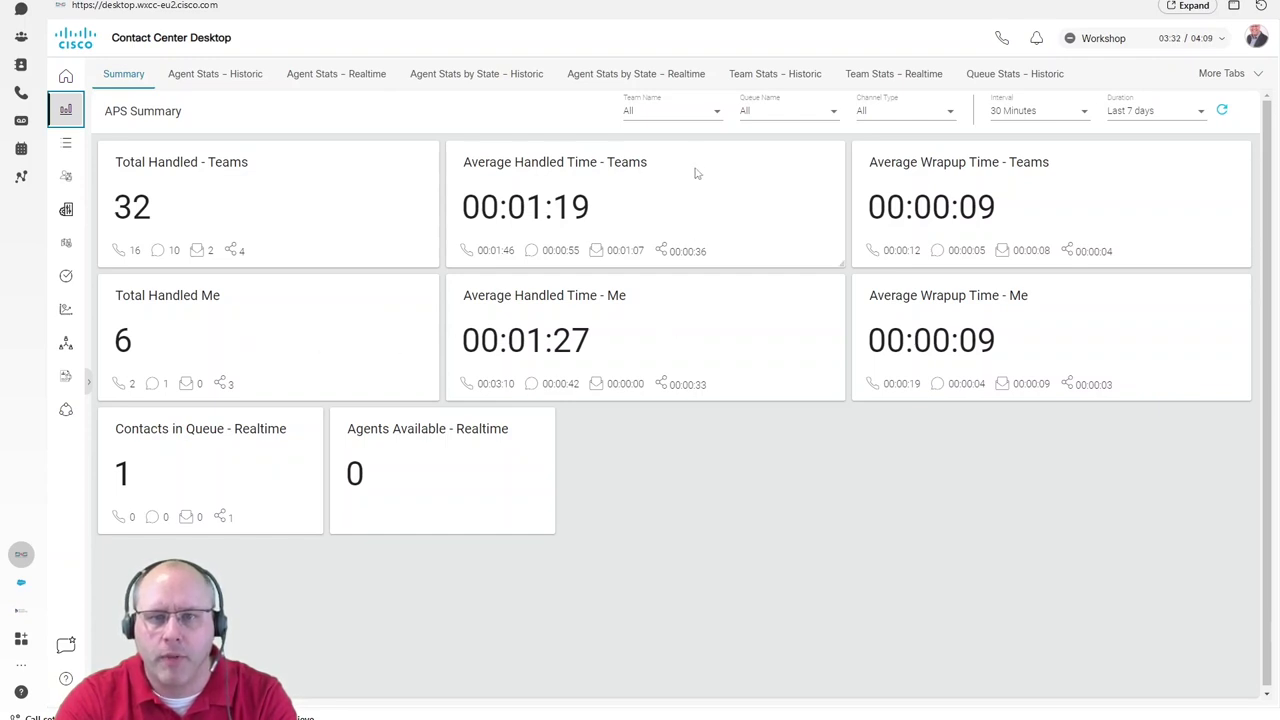
pyautogui.click(716, 114)
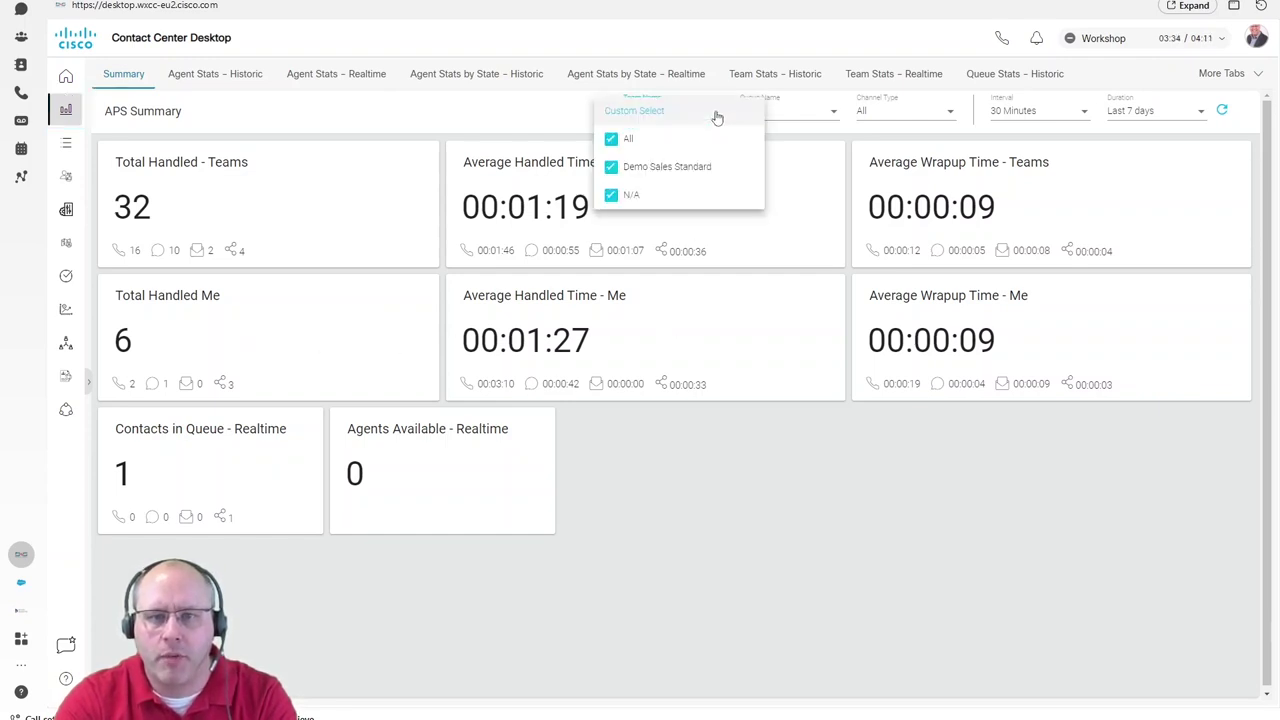
pyautogui.click(562, 125)
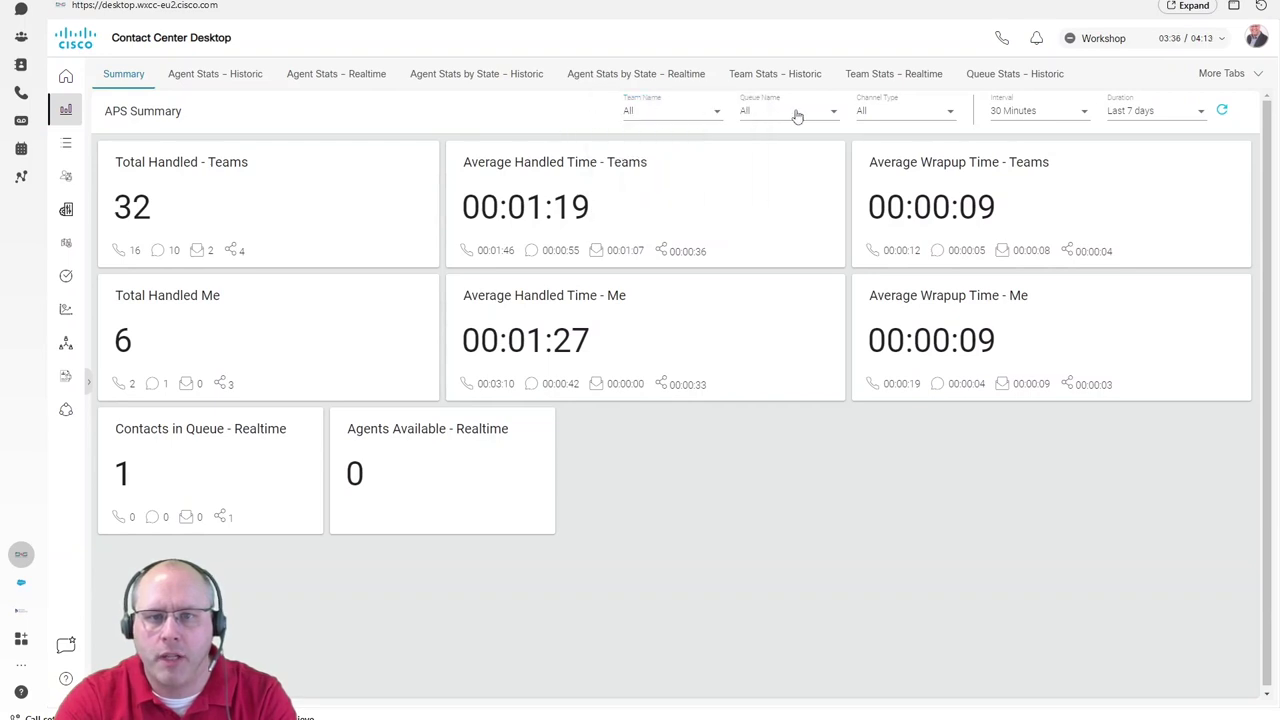
pyautogui.click(827, 116)
pyautogui.click(583, 123)
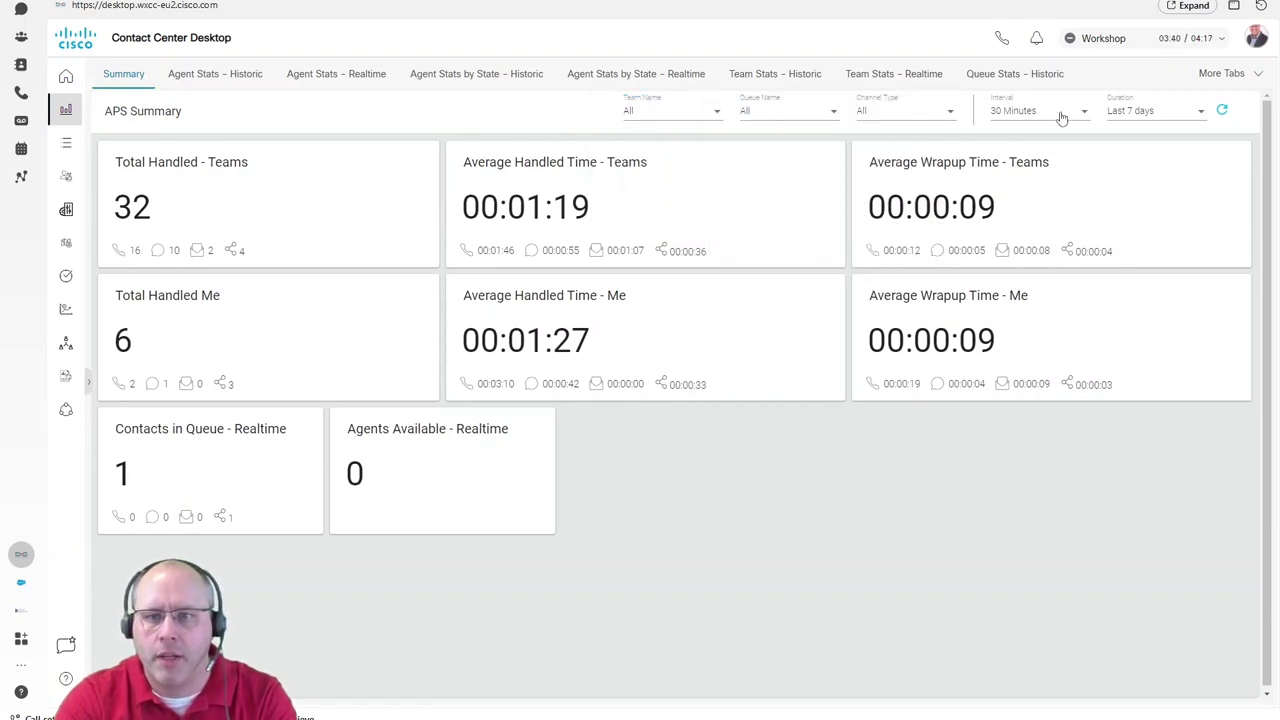
pyautogui.click(1147, 117)
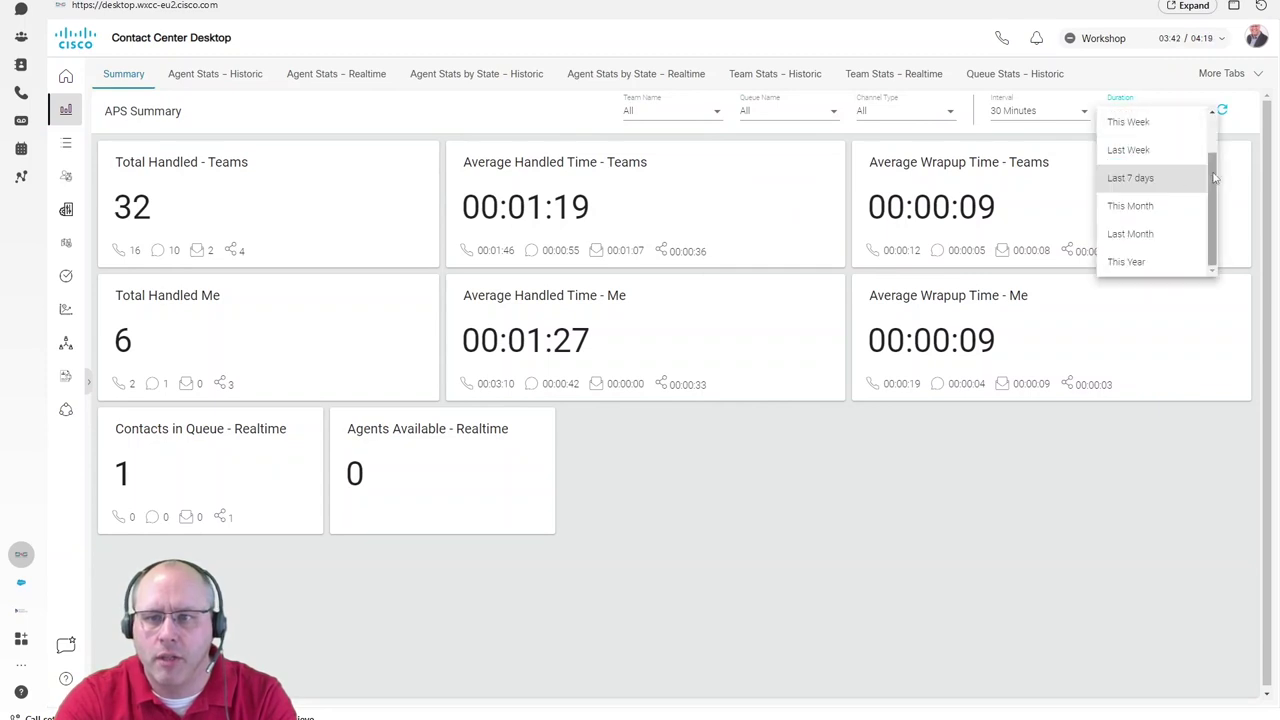
pyautogui.scroll(1, 1214, 145)
pyautogui.click(1143, 120)
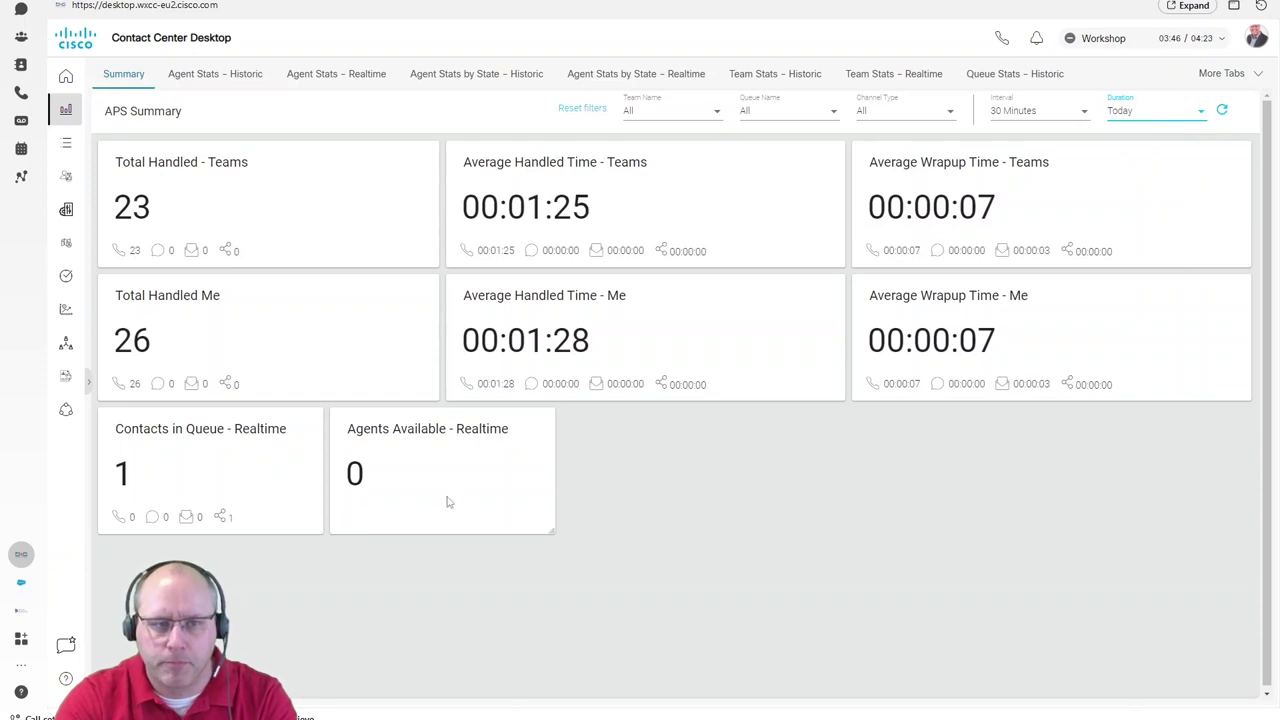
# View the NPS and CES survey scores, and review the Account service's welcome message in the Cockpit.
pyautogui.click(66, 177)
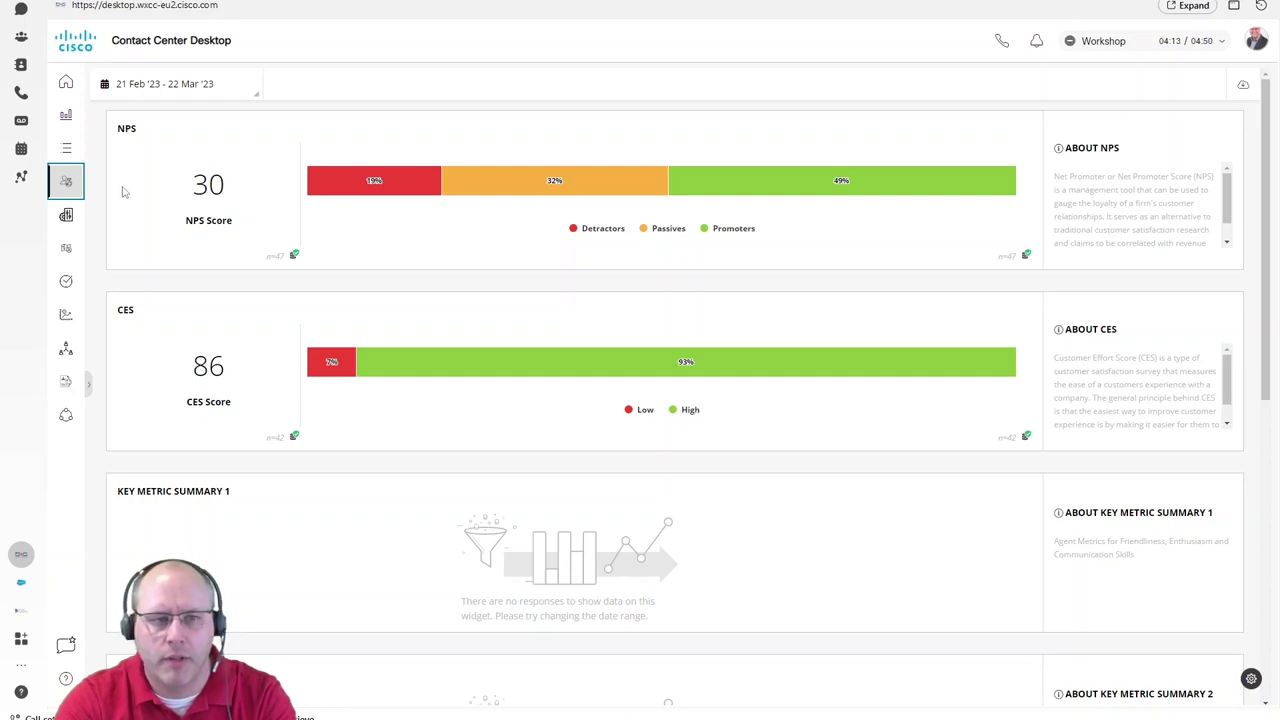
pyautogui.click(66, 215)
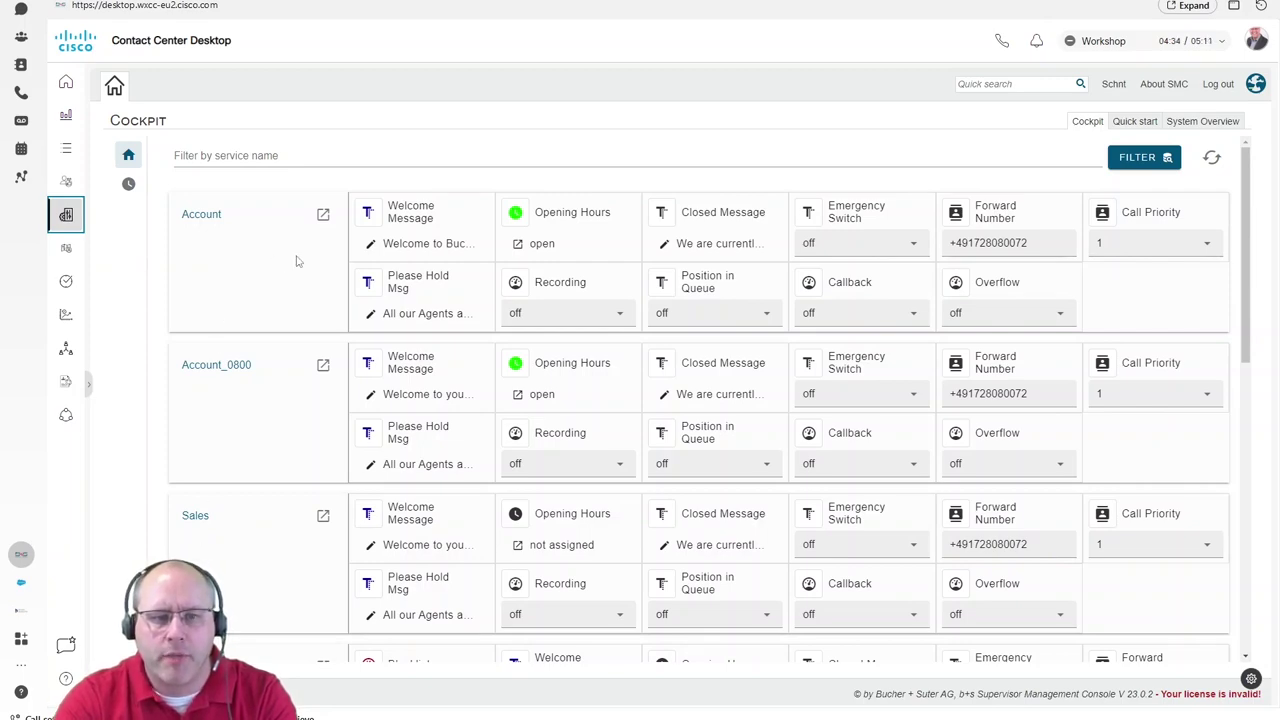
pyautogui.click(410, 244)
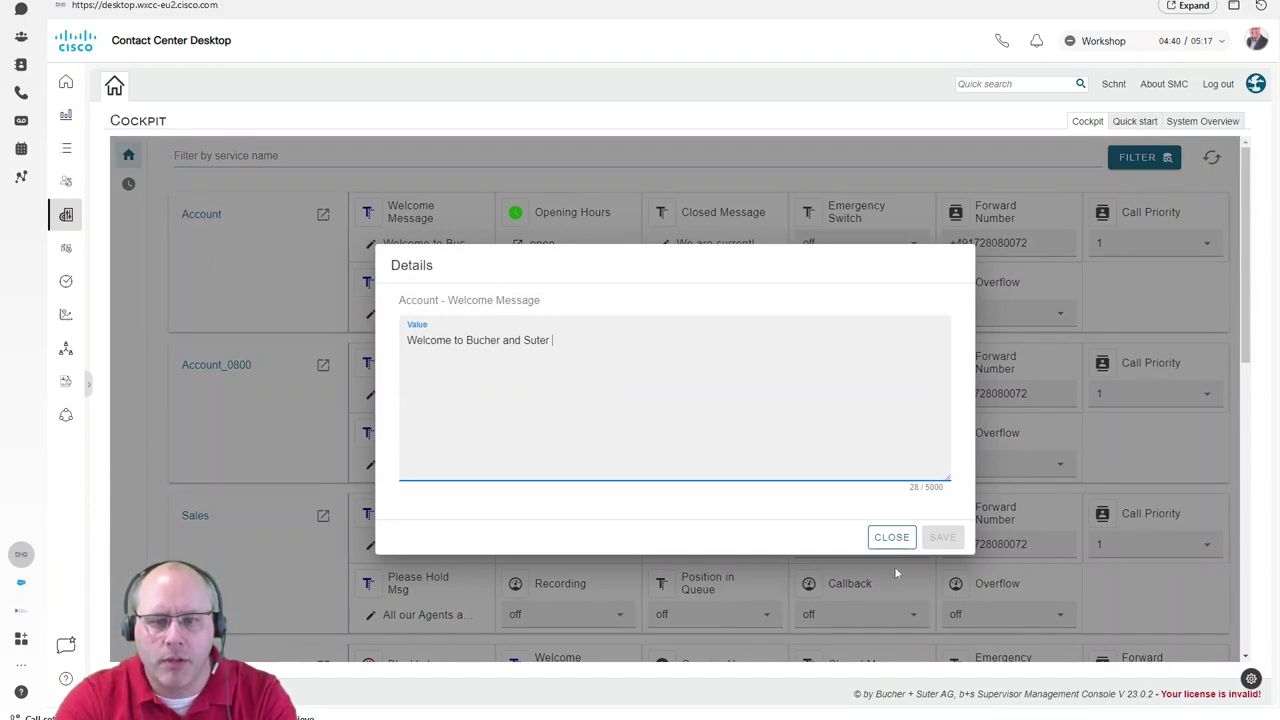
pyautogui.click(892, 537)
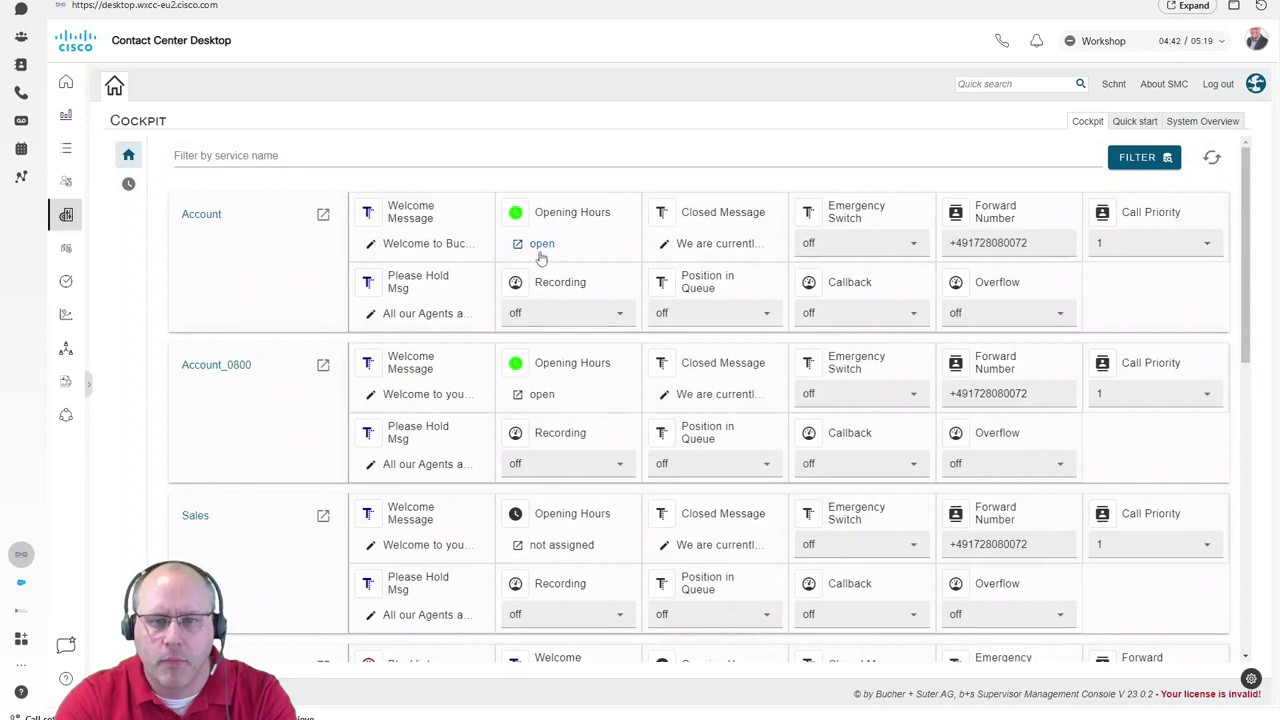
# Review the Account service's weekly opening hours schedule and its closed message text in the Cockpit.
pyautogui.click(537, 246)
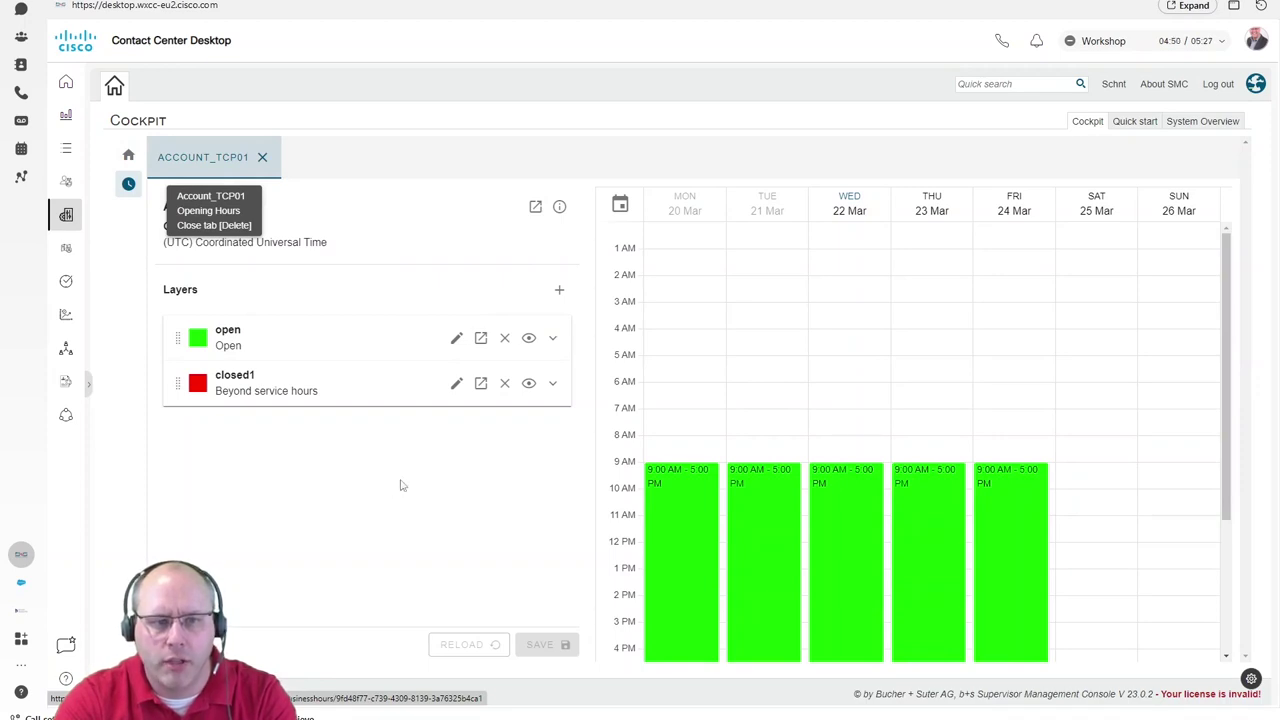
pyautogui.click(129, 156)
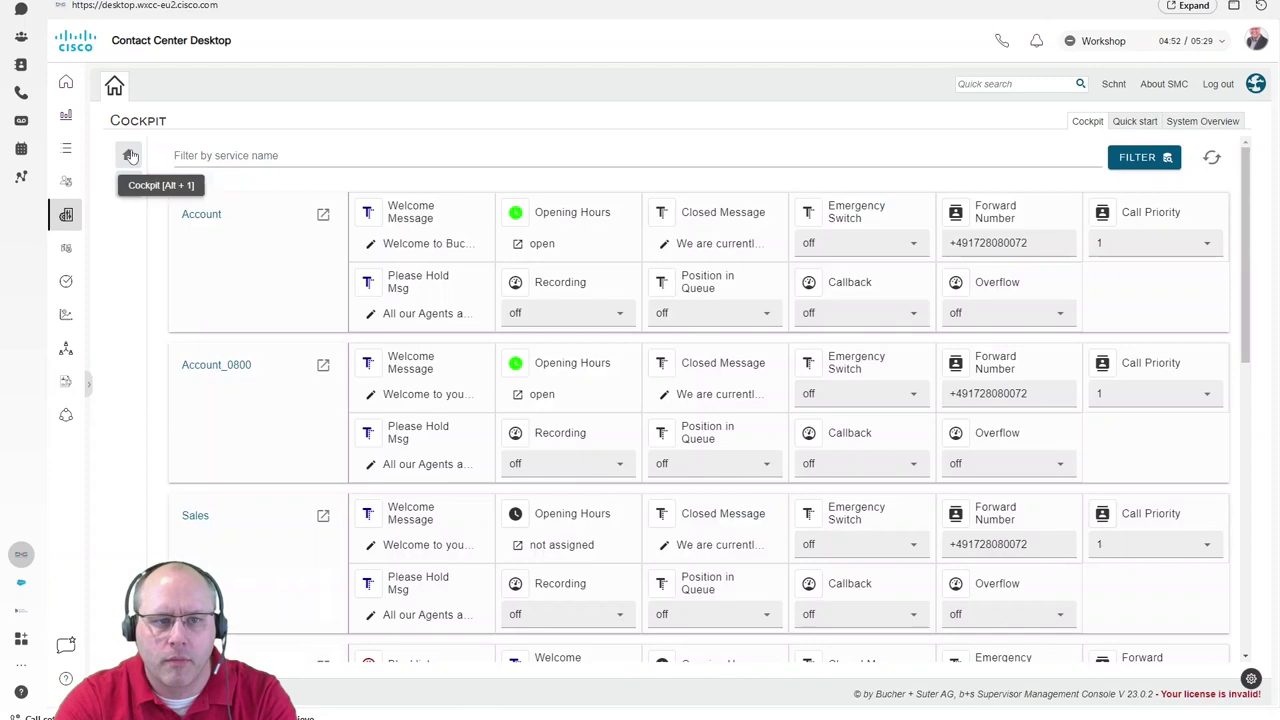
pyautogui.click(719, 245)
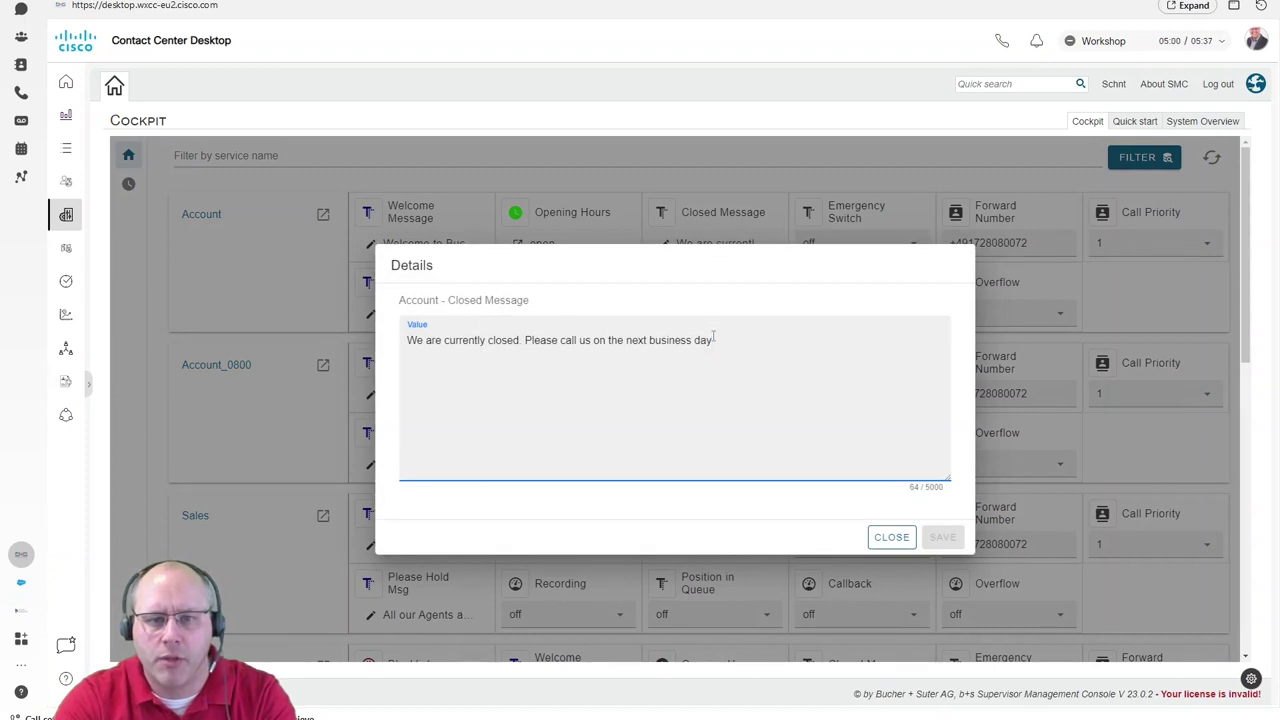
pyautogui.click(893, 538)
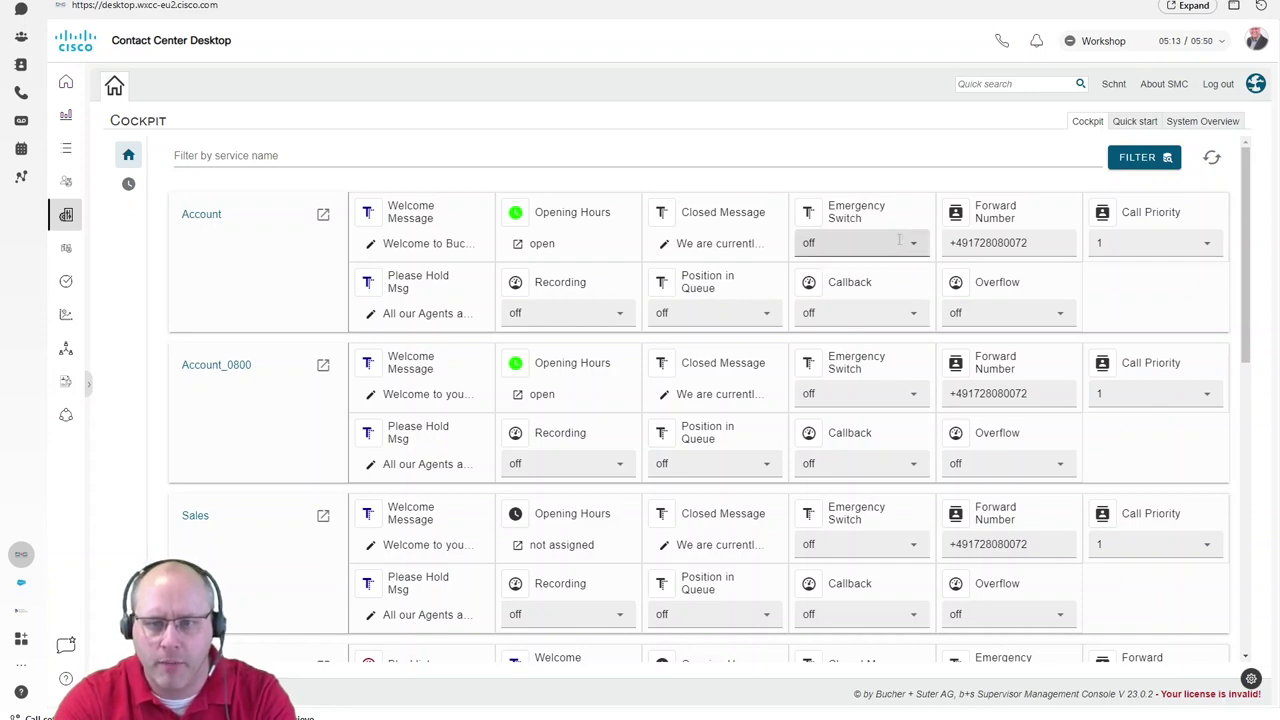
# Set the Account service's Emergency Switch to the temporarily closed announcement.
pyautogui.click(905, 244)
pyautogui.click(899, 277)
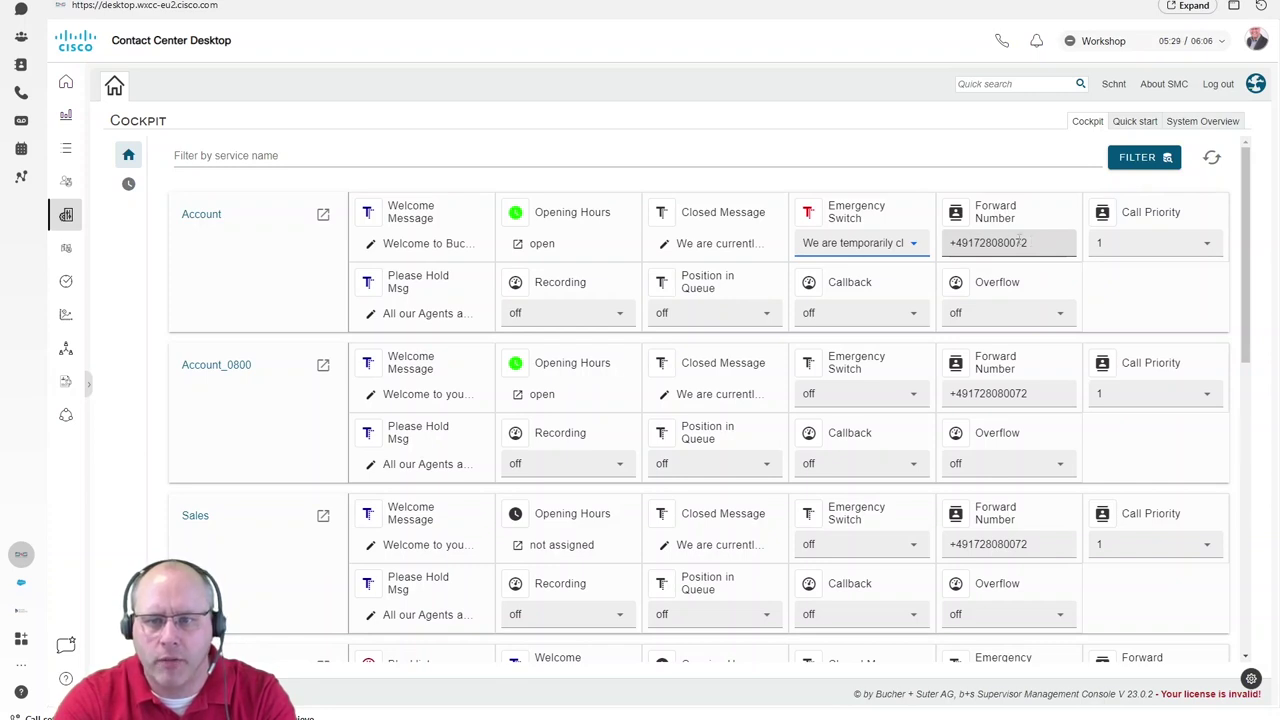
# Examine the Account service's available options for Call Priority, Recording, Position in Queue, Callback and Overflow.
pyautogui.click(1210, 248)
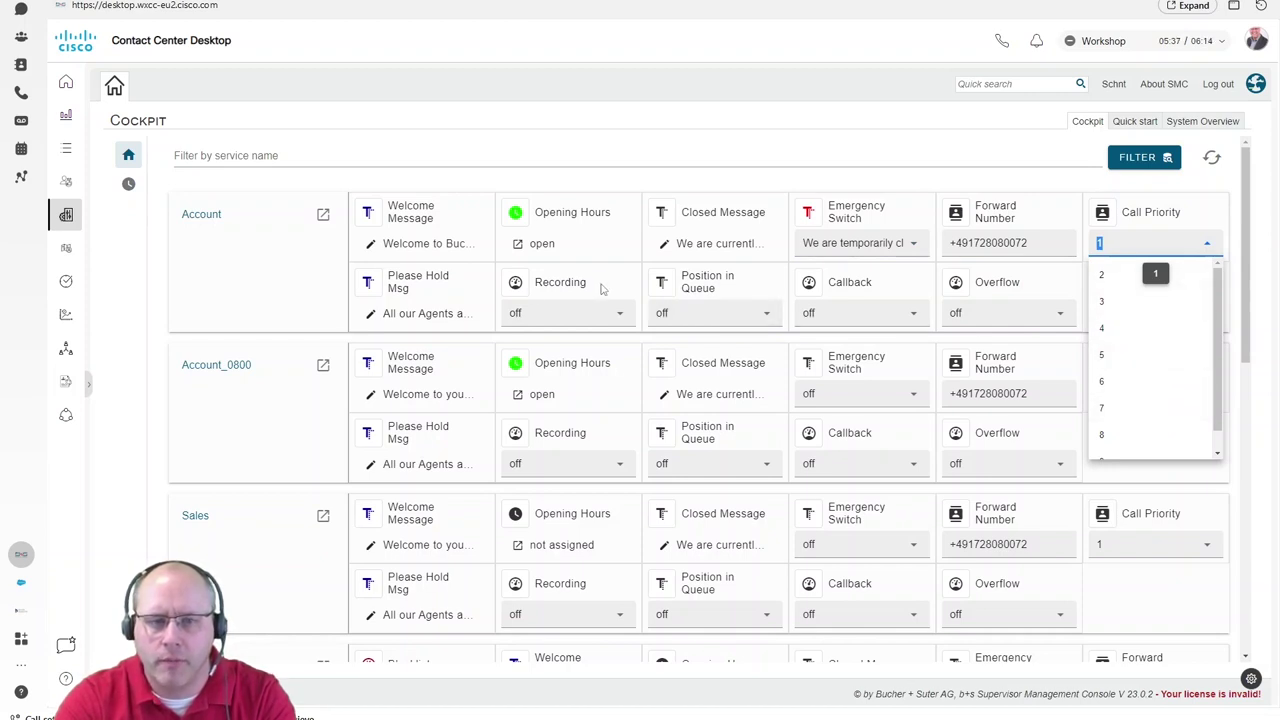
pyautogui.click(577, 313)
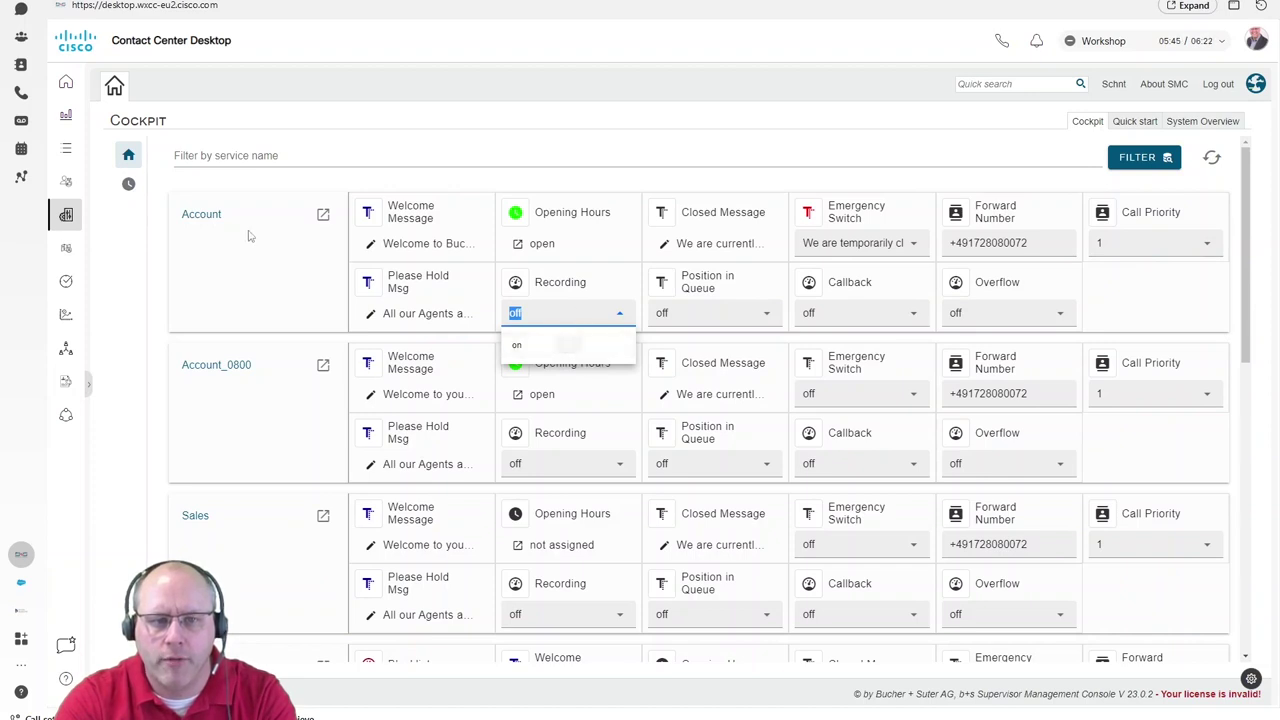
pyautogui.click(717, 315)
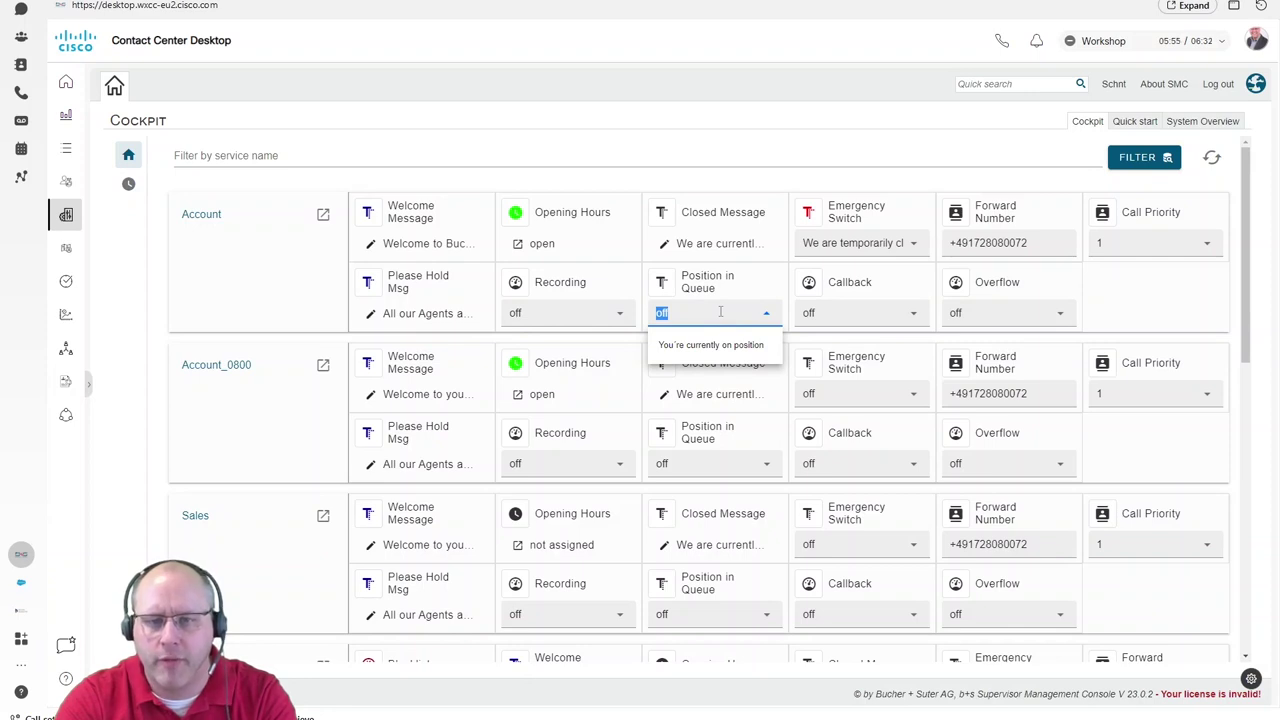
pyautogui.click(848, 314)
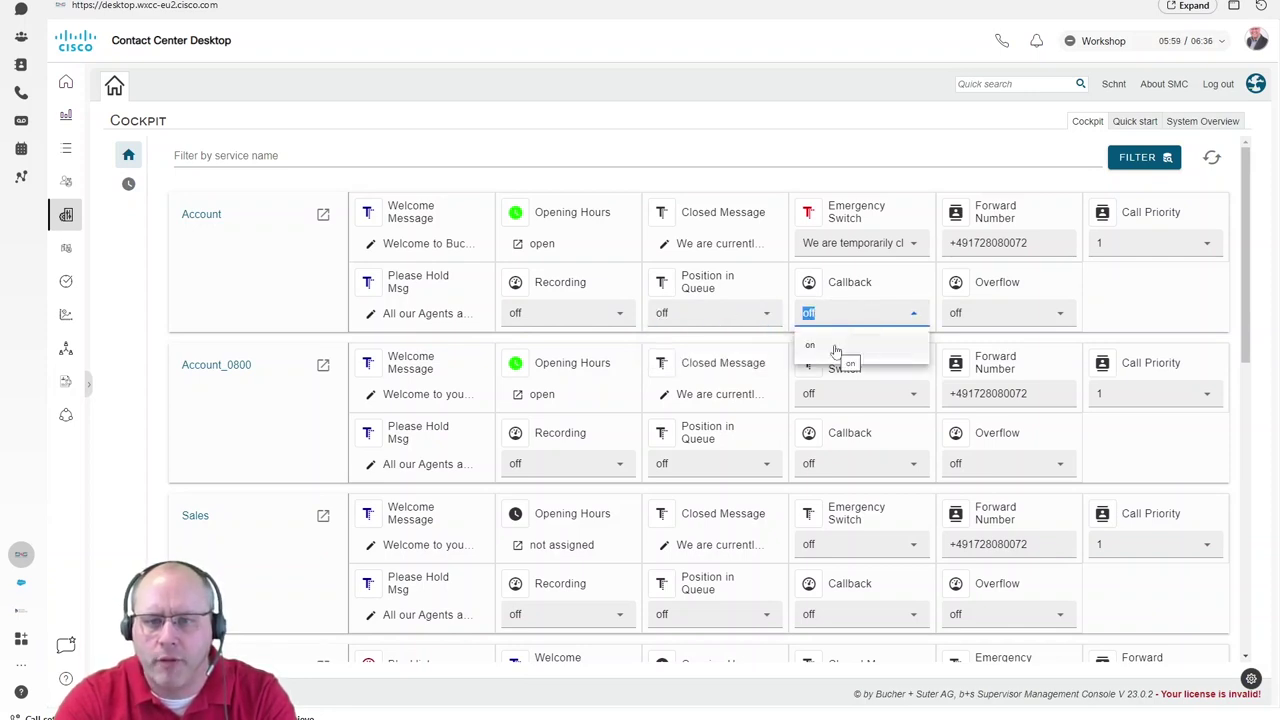
pyautogui.click(986, 311)
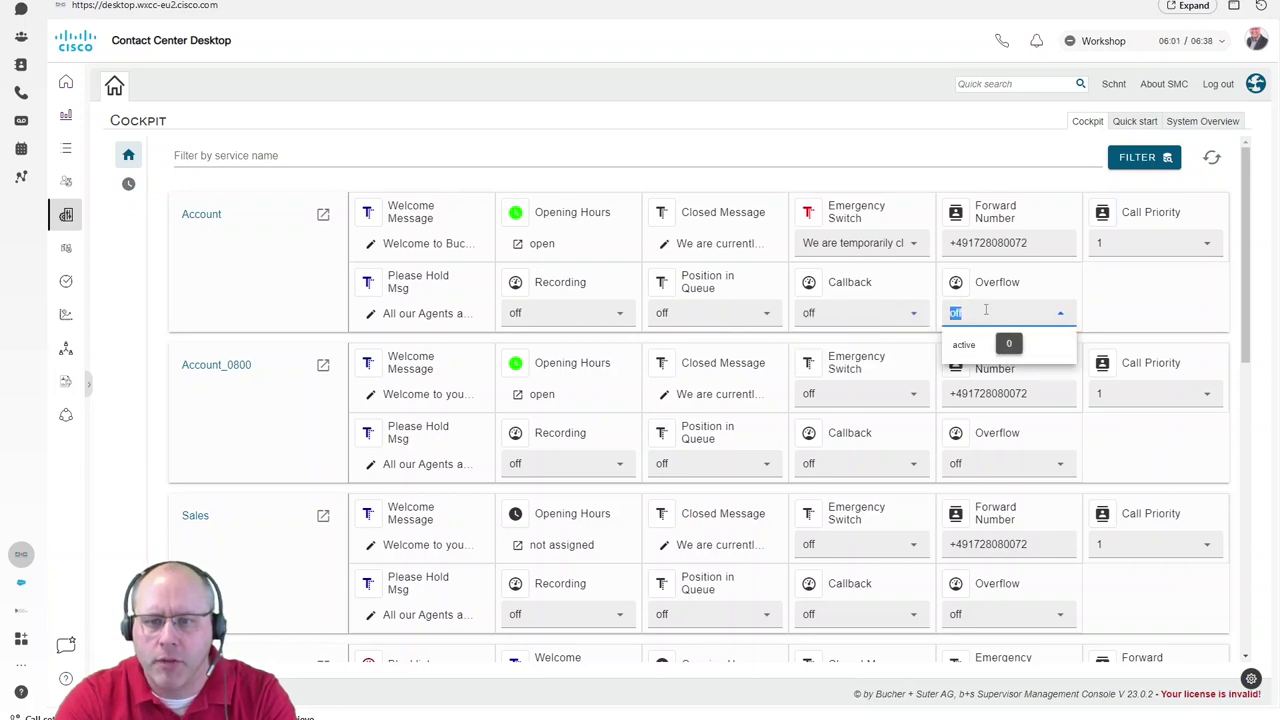
# Open the Abandoned Contacts report and examine the individual flows in the Customer Journey chart.
pyautogui.click(64, 248)
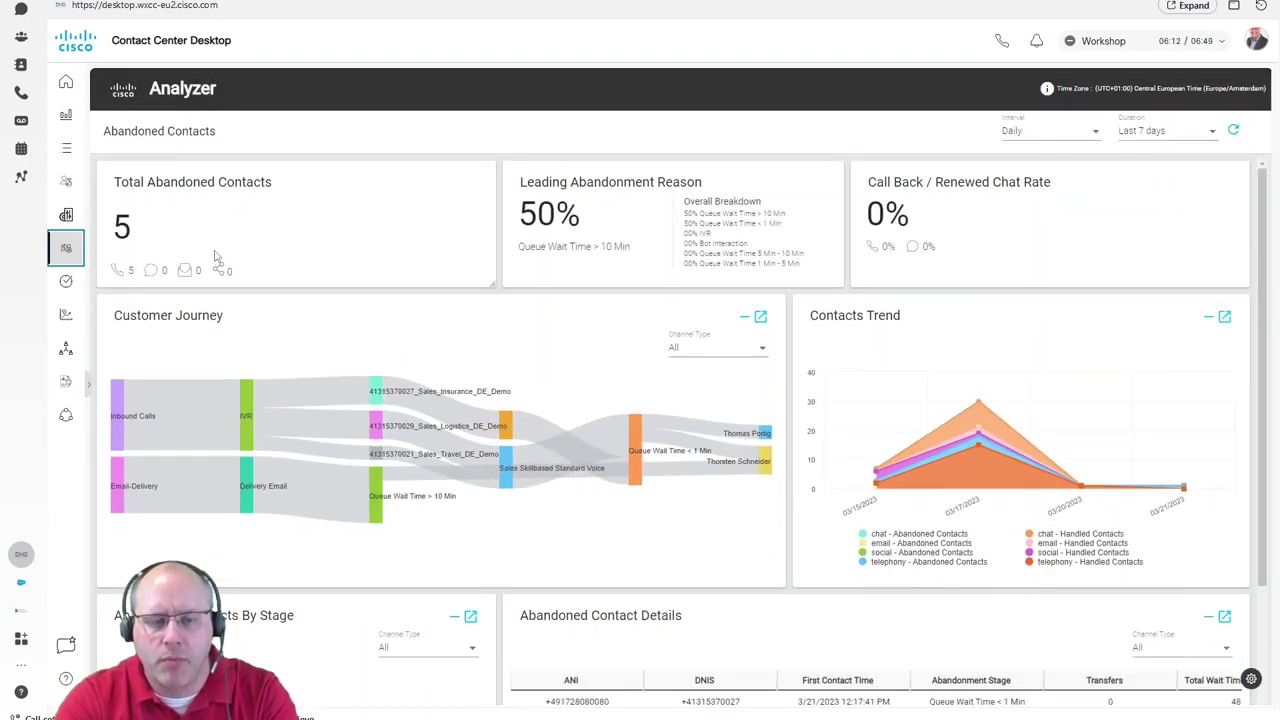
pyautogui.moveTo(283, 397)
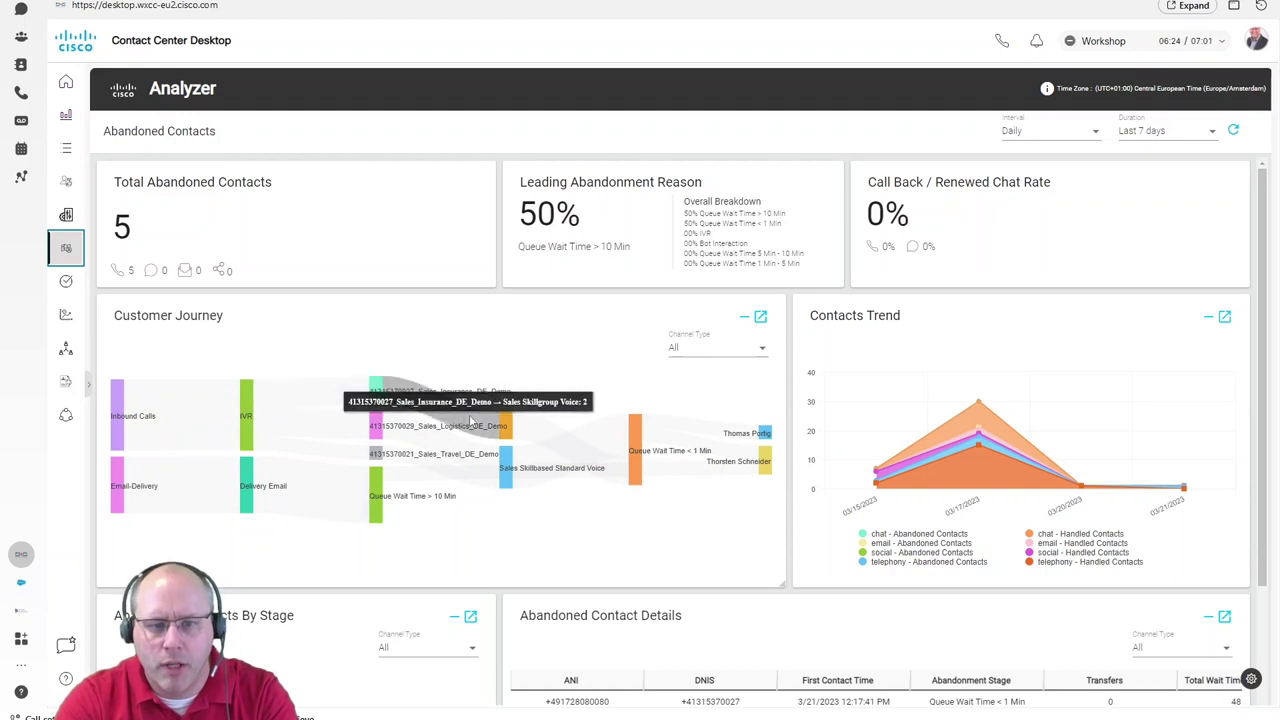
pyautogui.moveTo(533, 440)
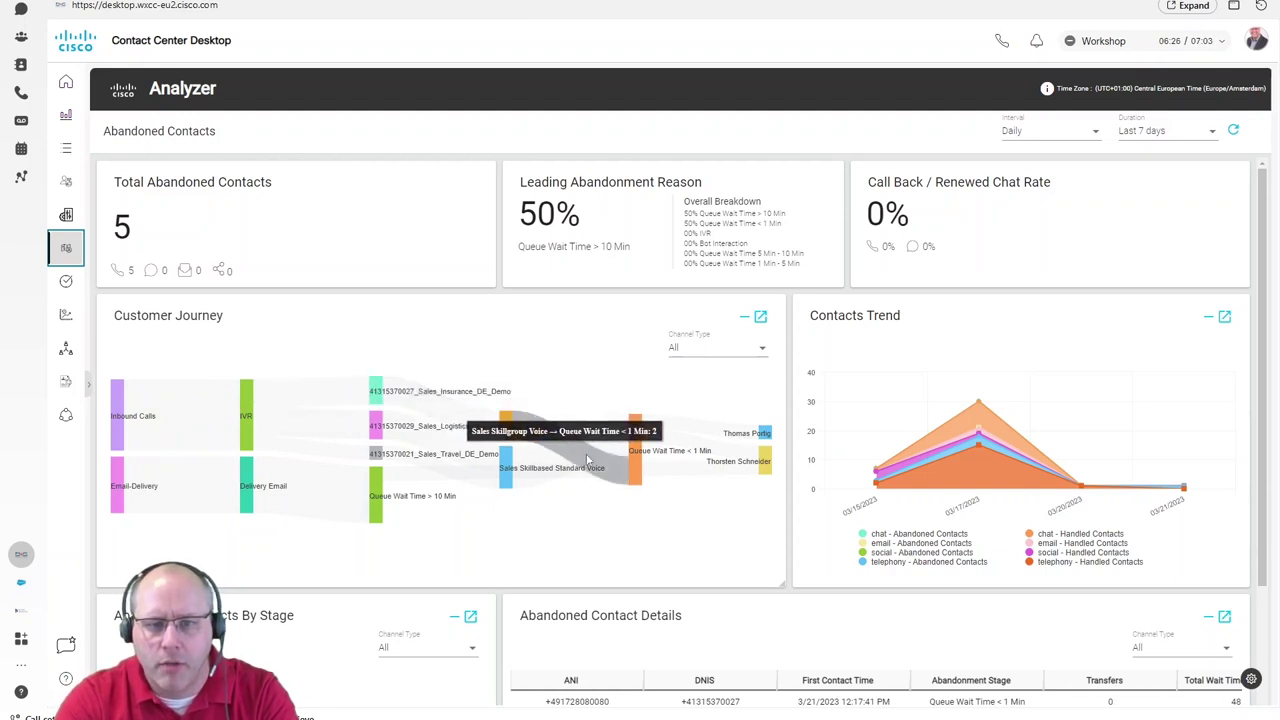
pyautogui.moveTo(688, 472)
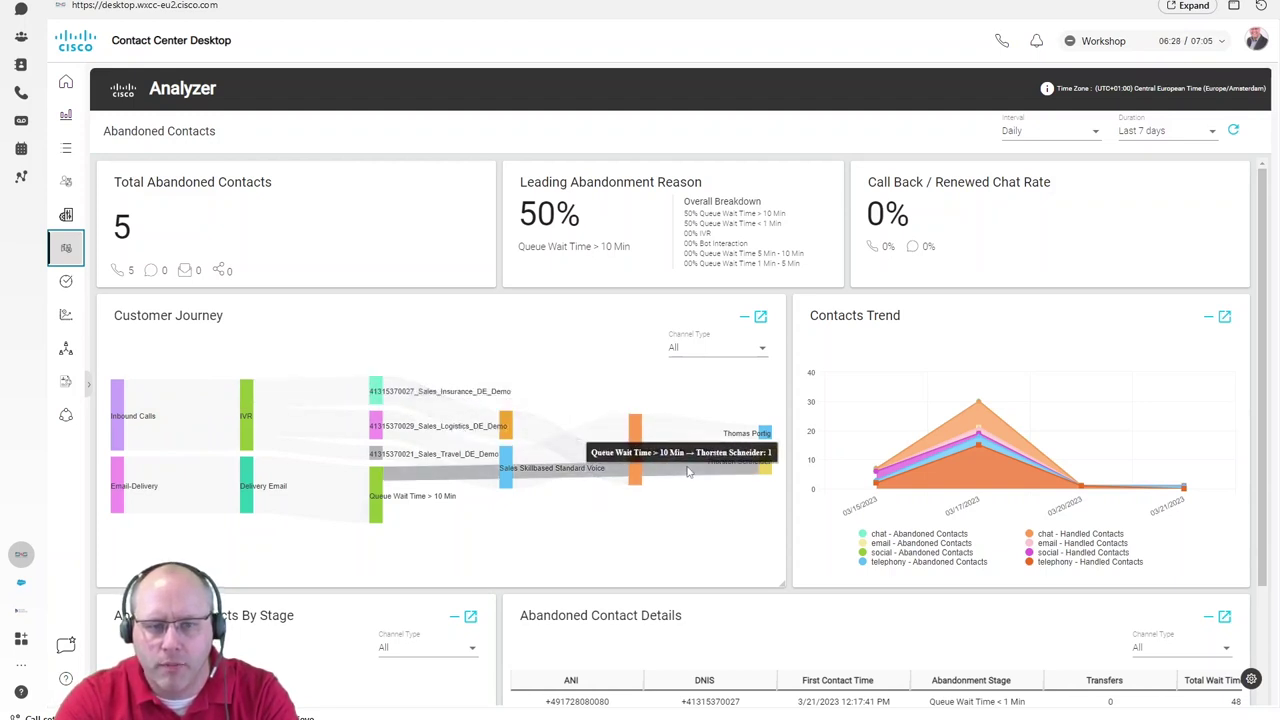
pyautogui.moveTo(315, 473)
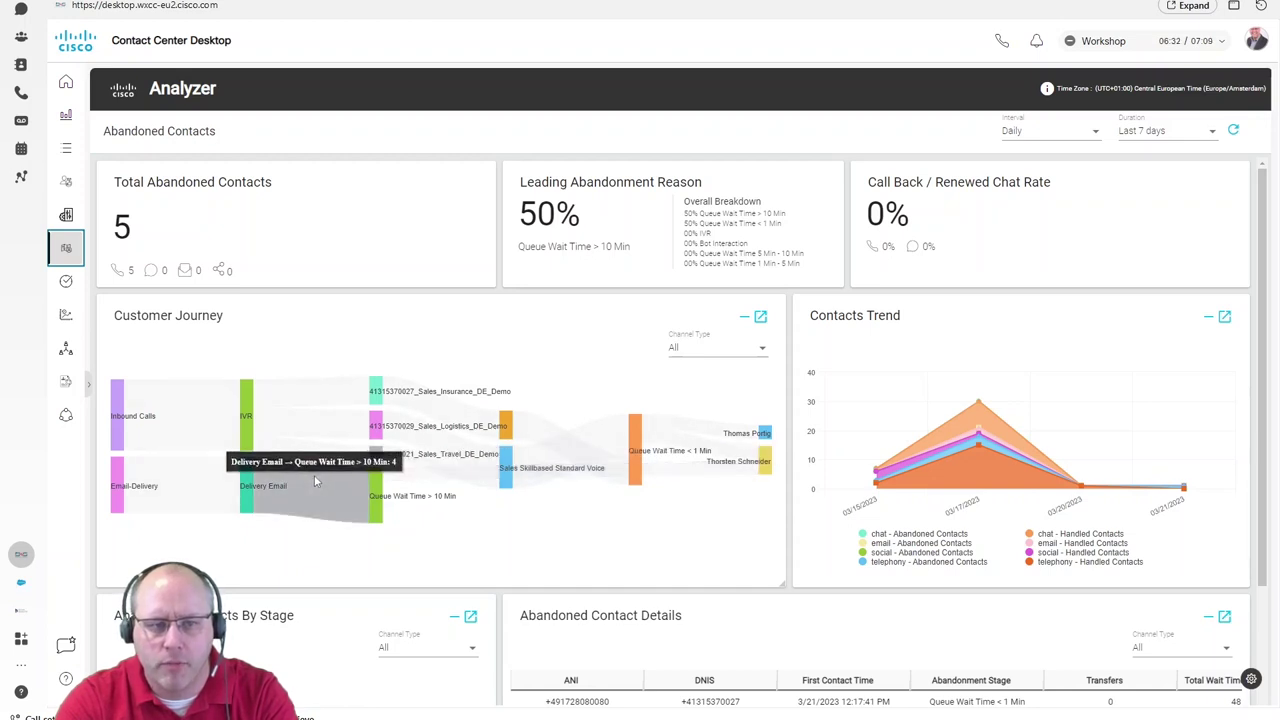
# View the real-time Contact Center Overview, and set the duration of the historical overview to This Year.
pyautogui.click(66, 281)
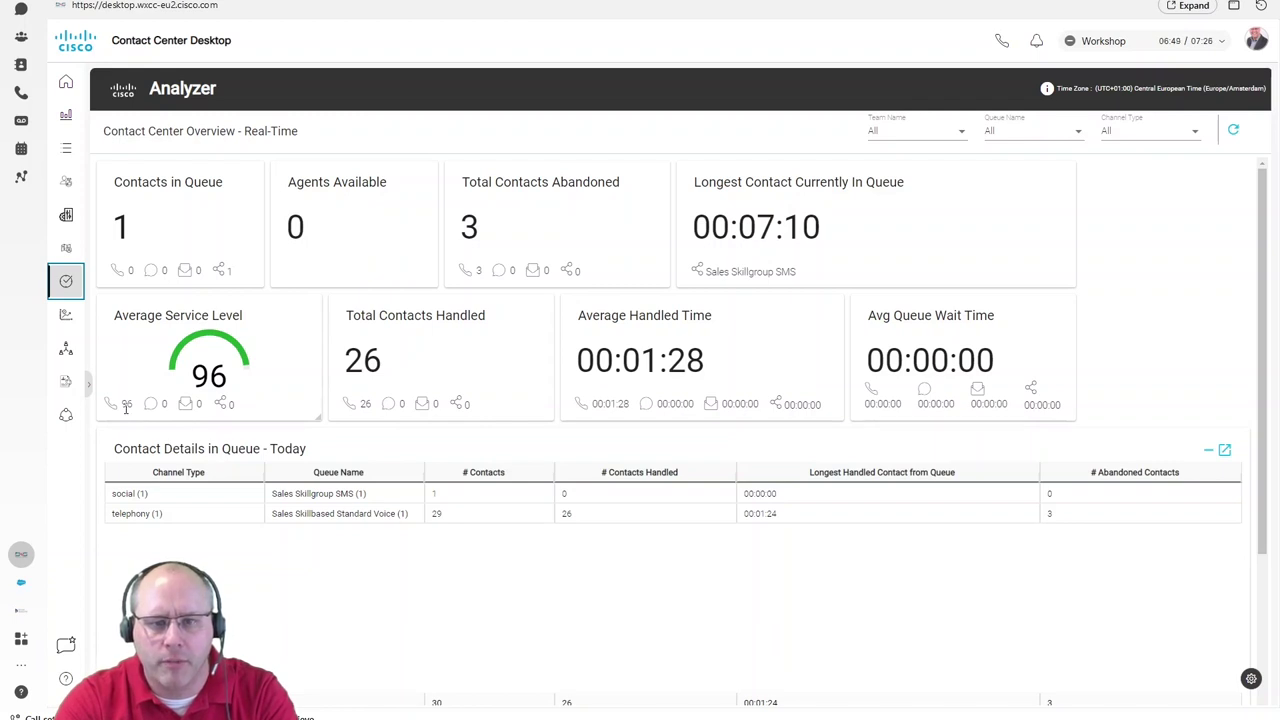
pyautogui.click(65, 316)
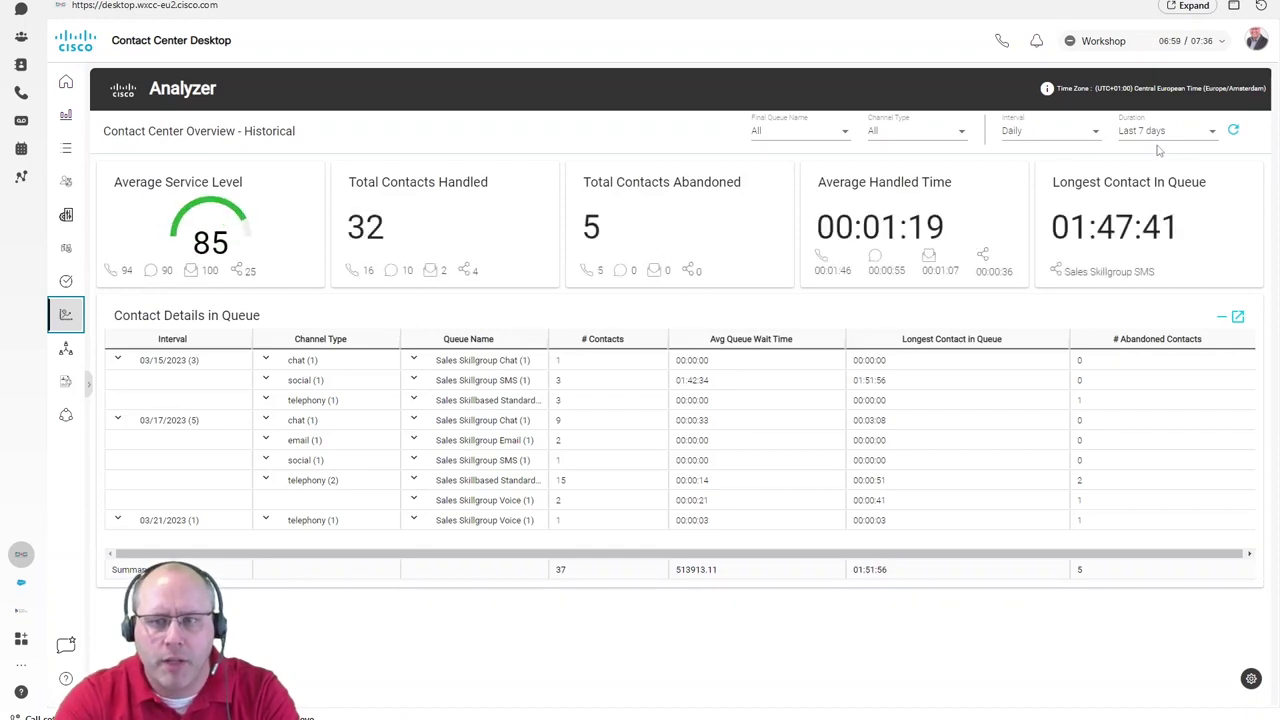
pyautogui.click(1208, 133)
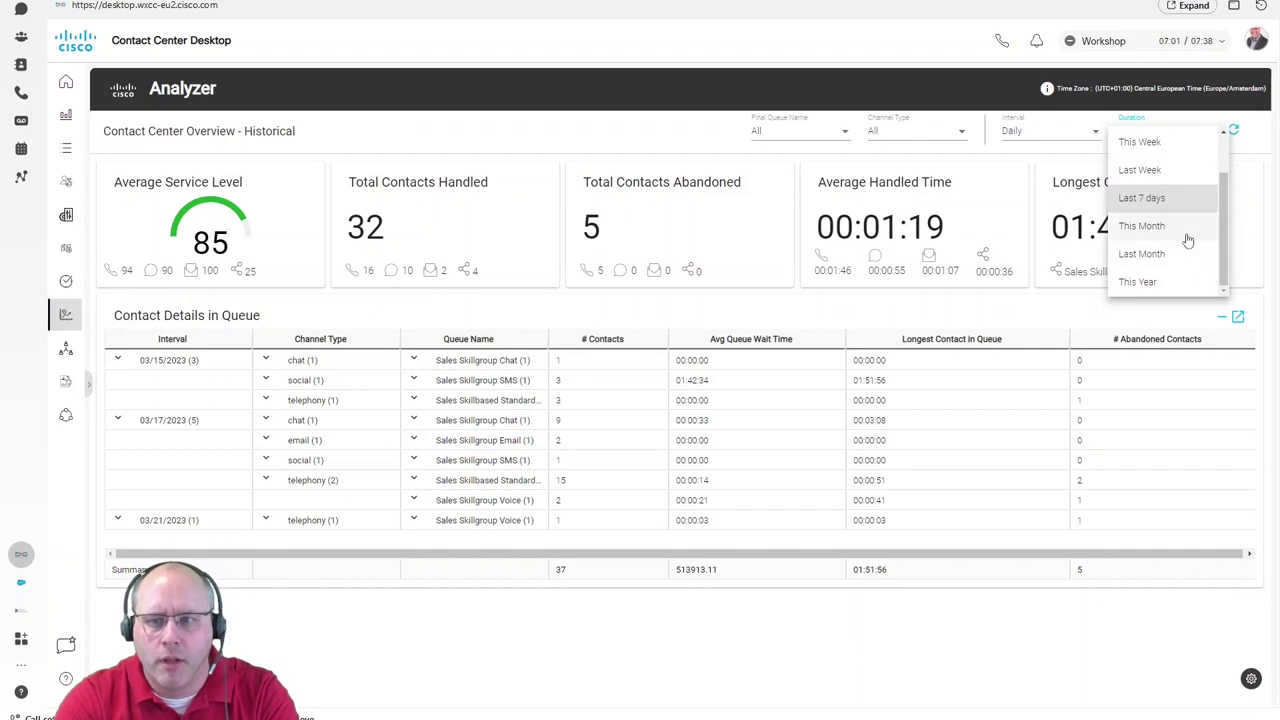
pyautogui.click(1140, 282)
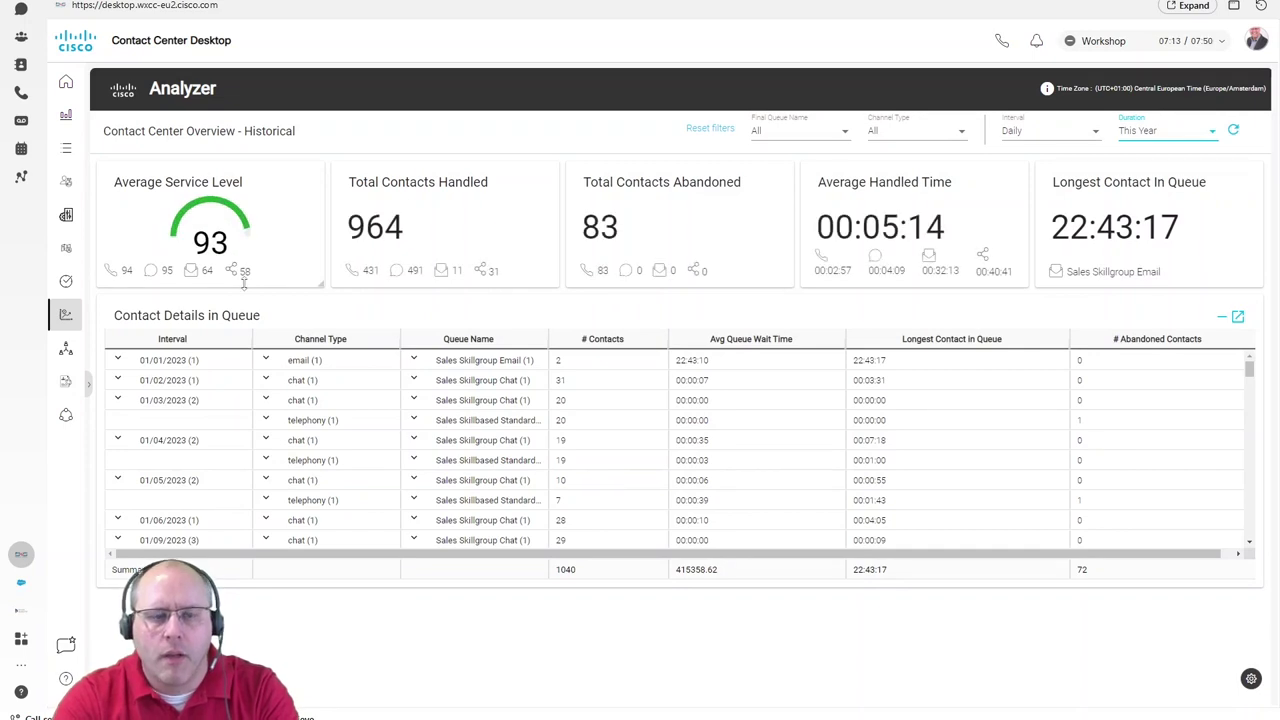
# Open the Team Performance Details and change the agent's own state to NotAvailable and then to Meeting.
pyautogui.click(66, 417)
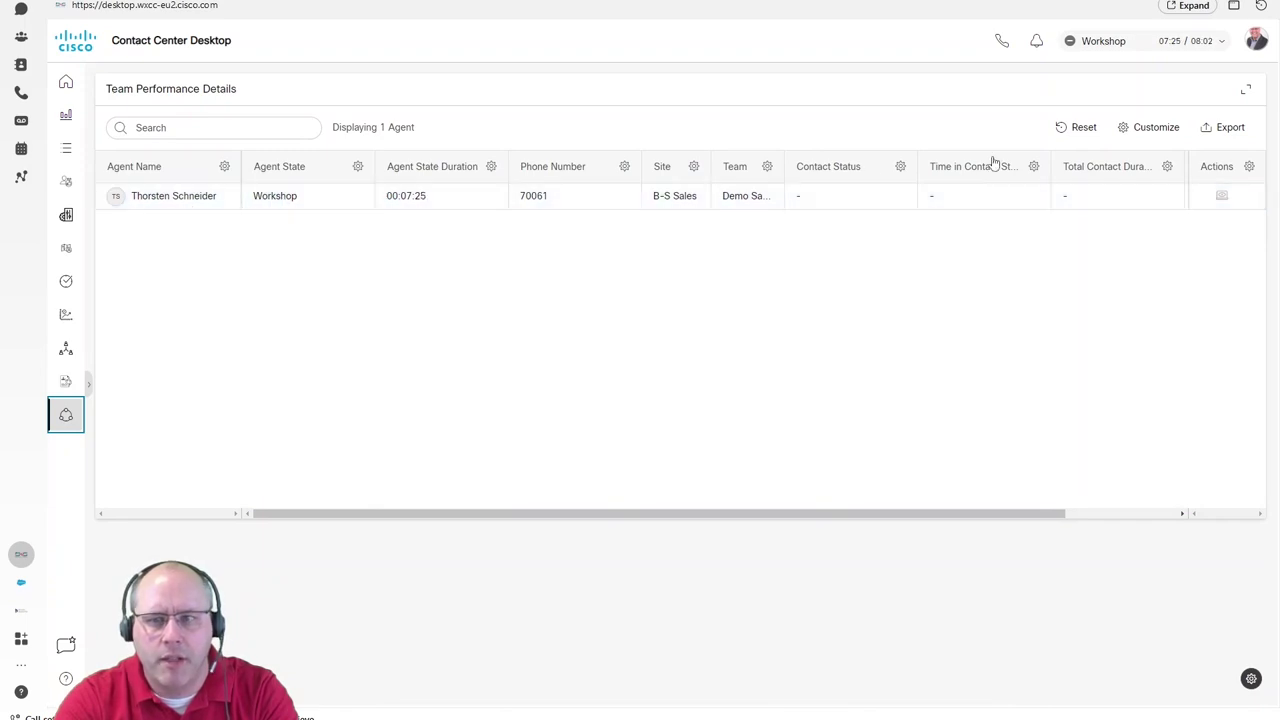
pyautogui.click(1158, 41)
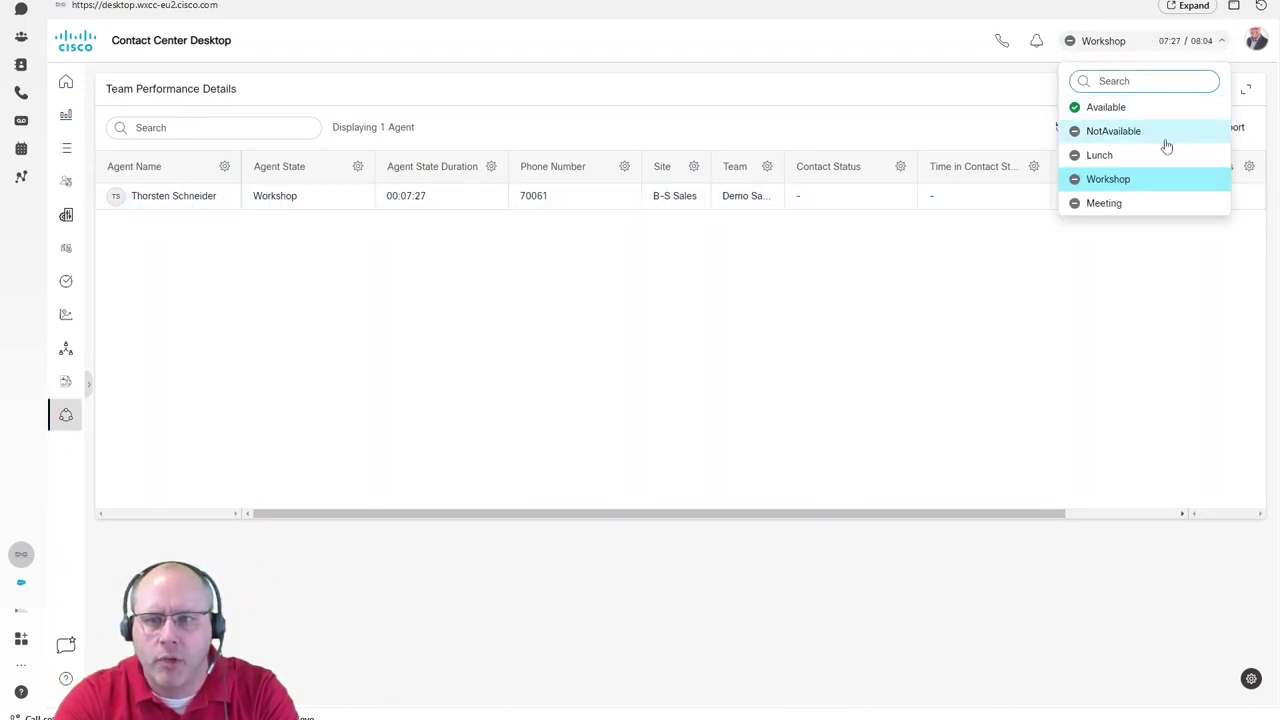
pyautogui.click(1113, 131)
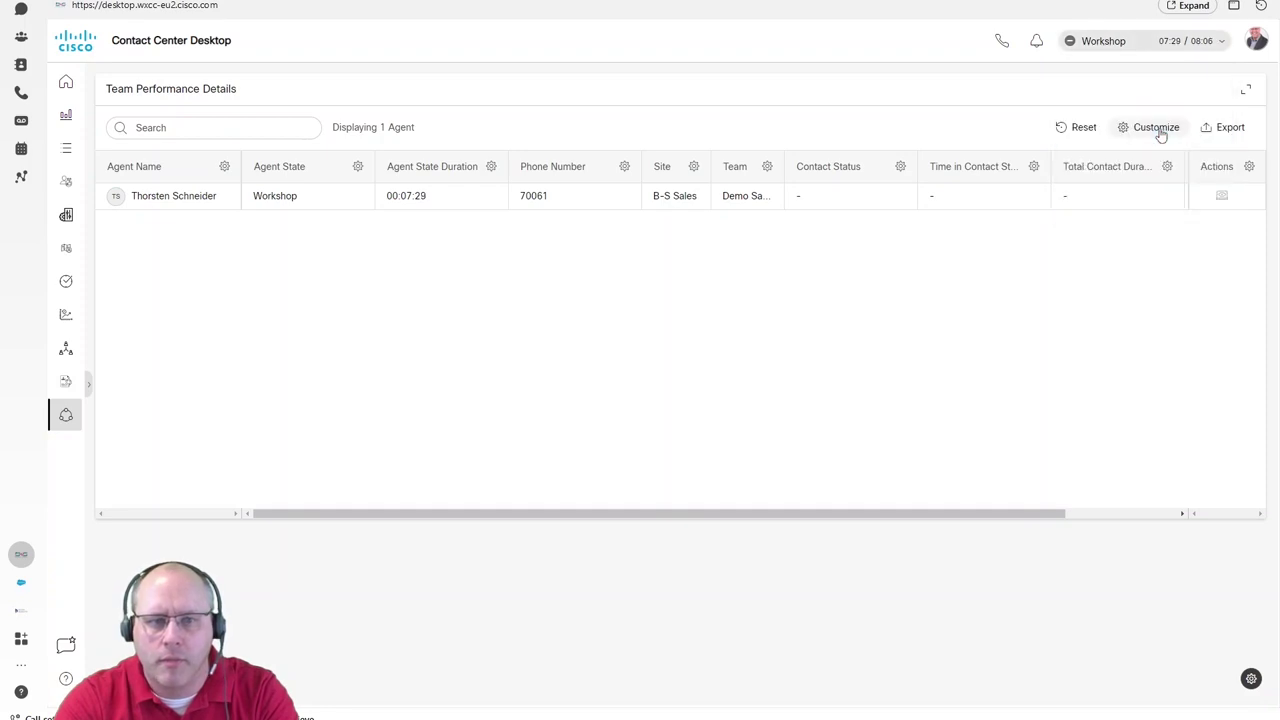
pyautogui.click(1137, 45)
pyautogui.click(1138, 203)
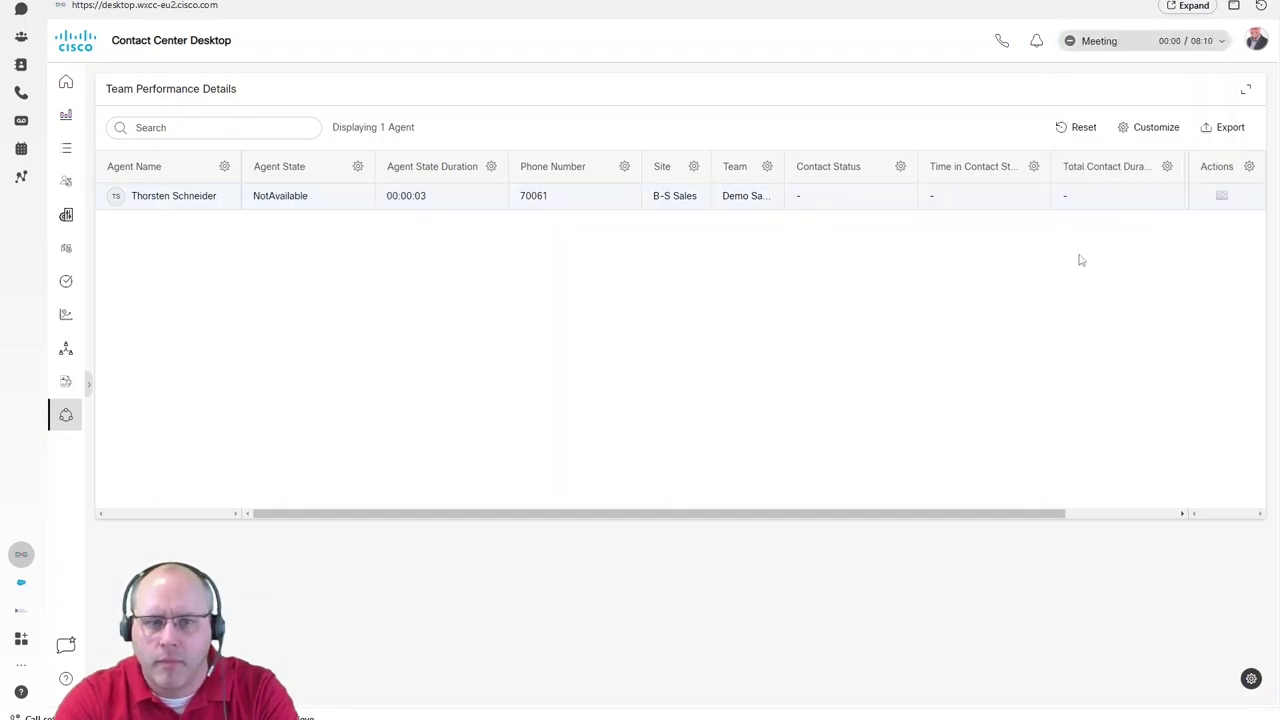
# Run the "12. Omnichannel Queue Service Level Historical" visualization from the Analyzer's Bucher + Suter folder and show its export formats.
pyautogui.click(65, 385)
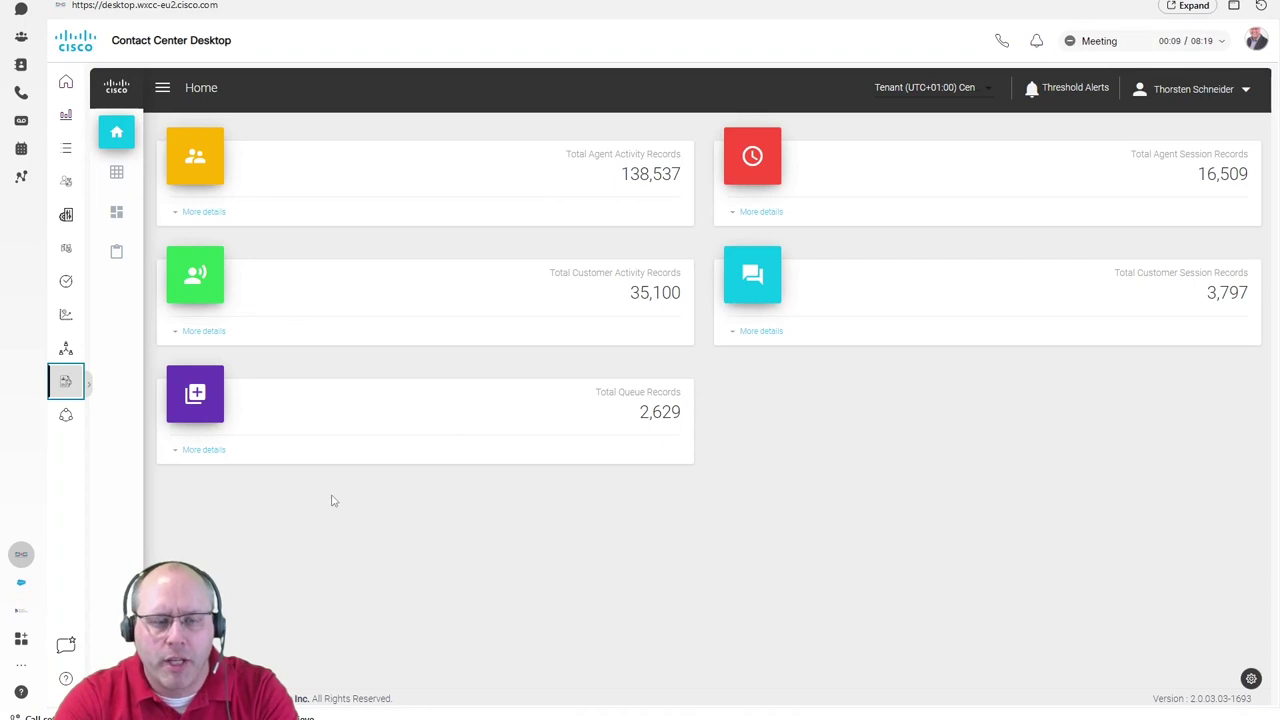
pyautogui.click(116, 176)
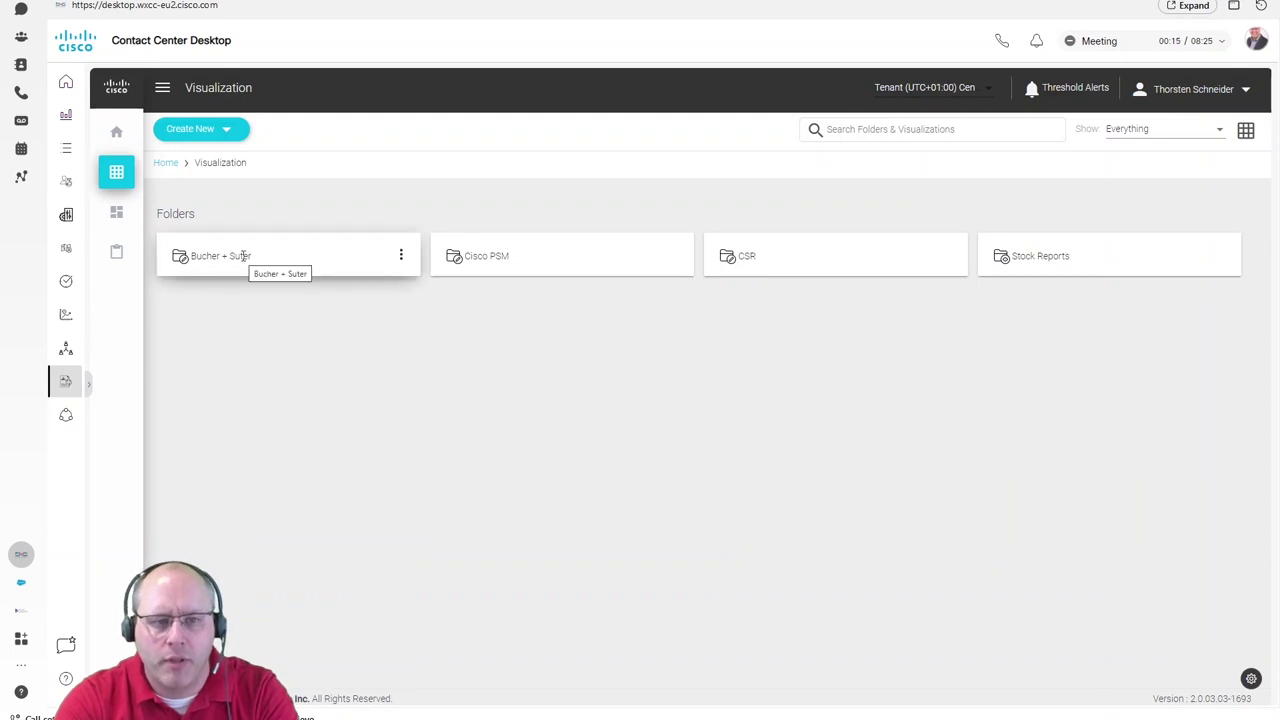
pyautogui.click(243, 256)
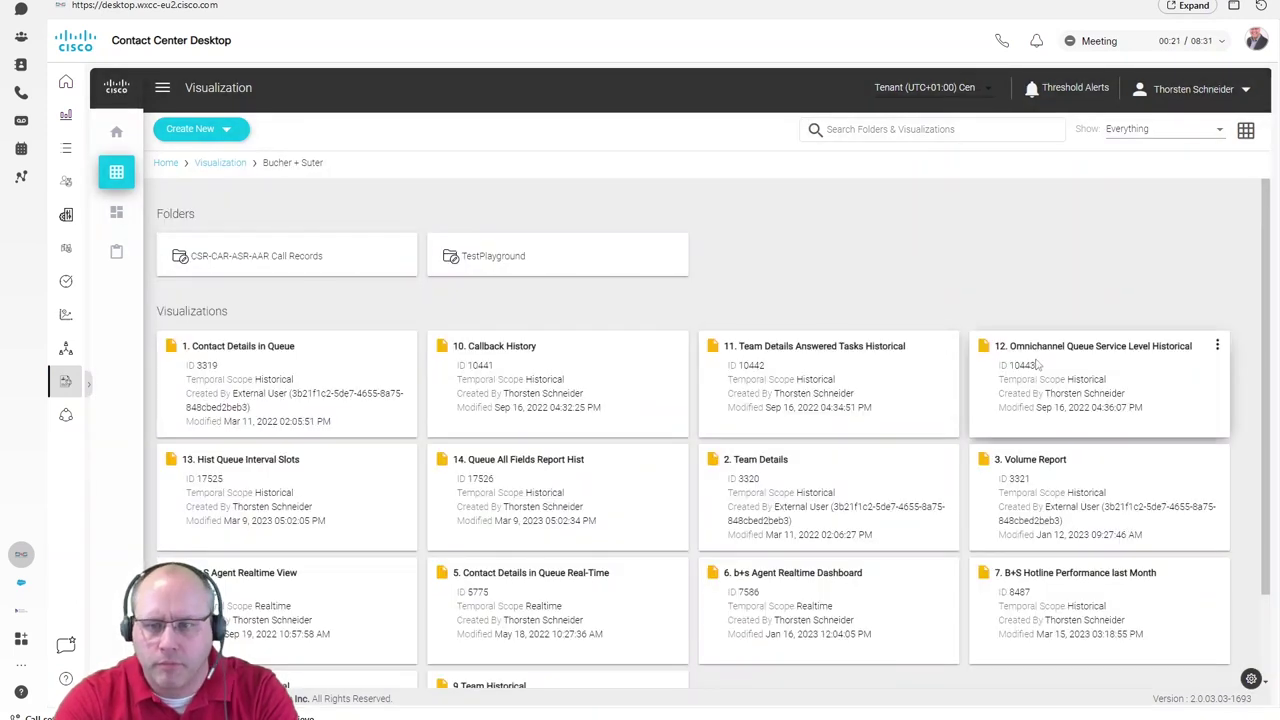
pyautogui.doubleClick(1046, 349)
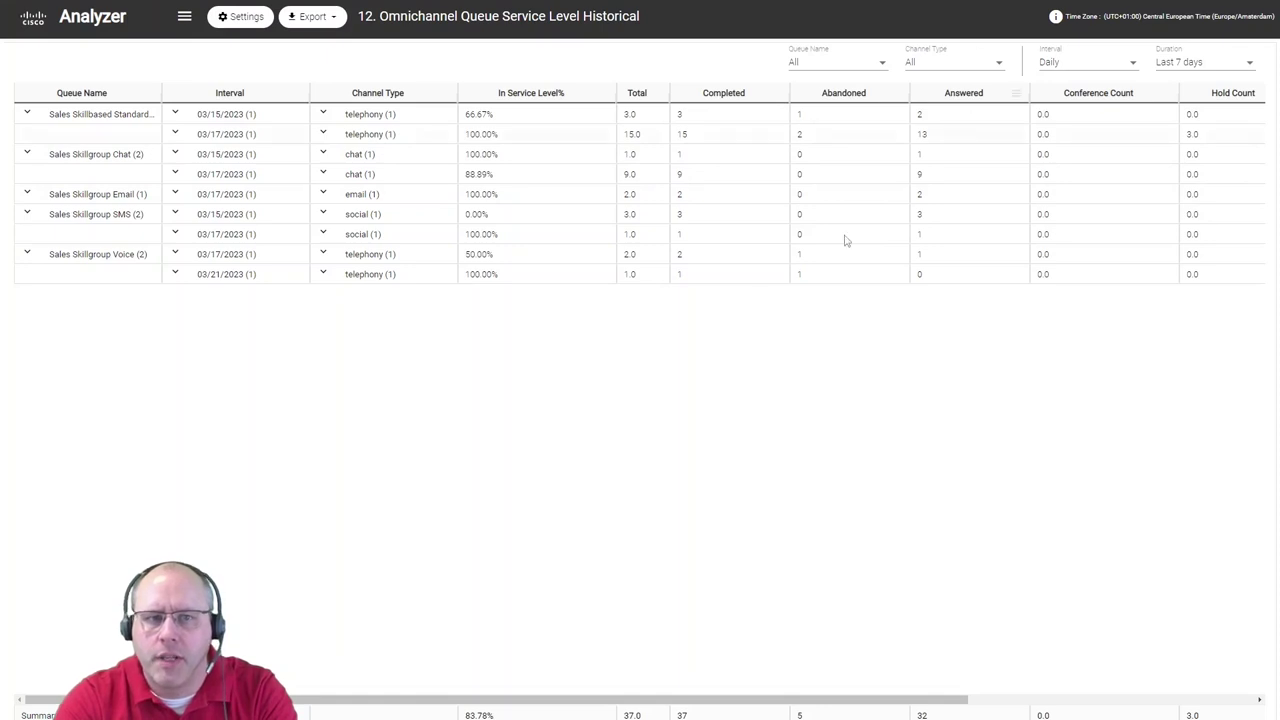
pyautogui.click(336, 19)
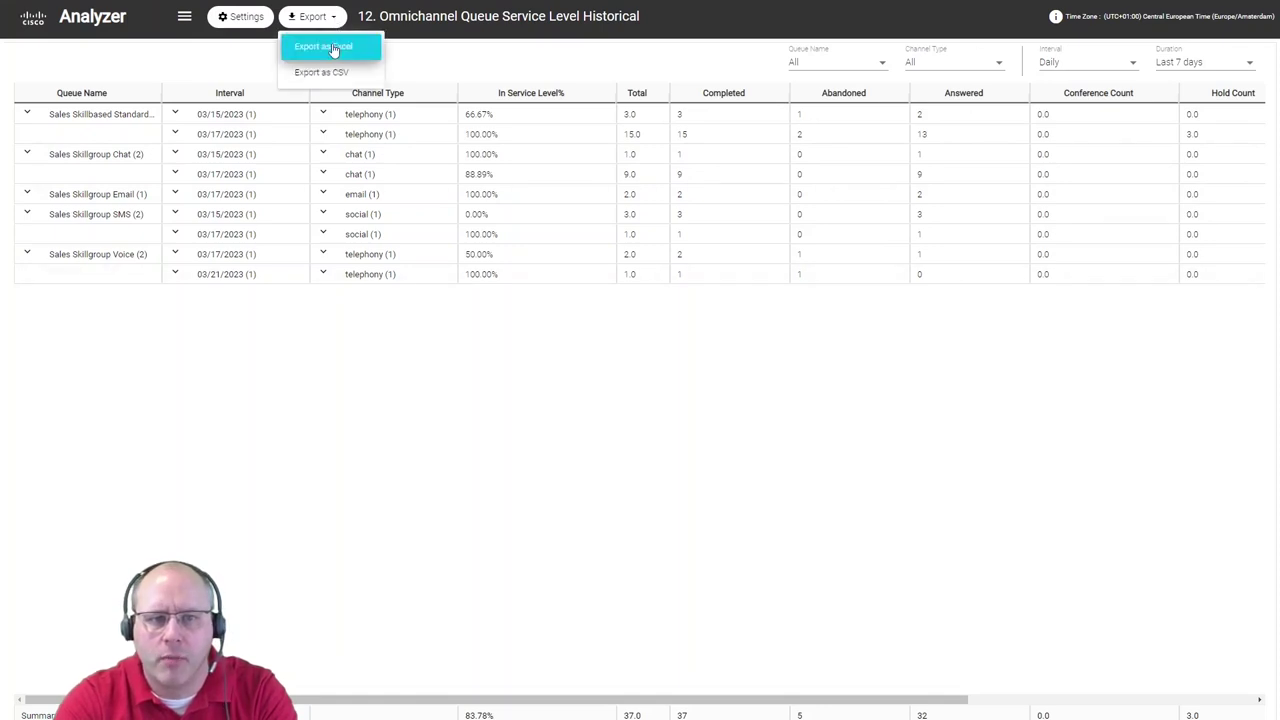